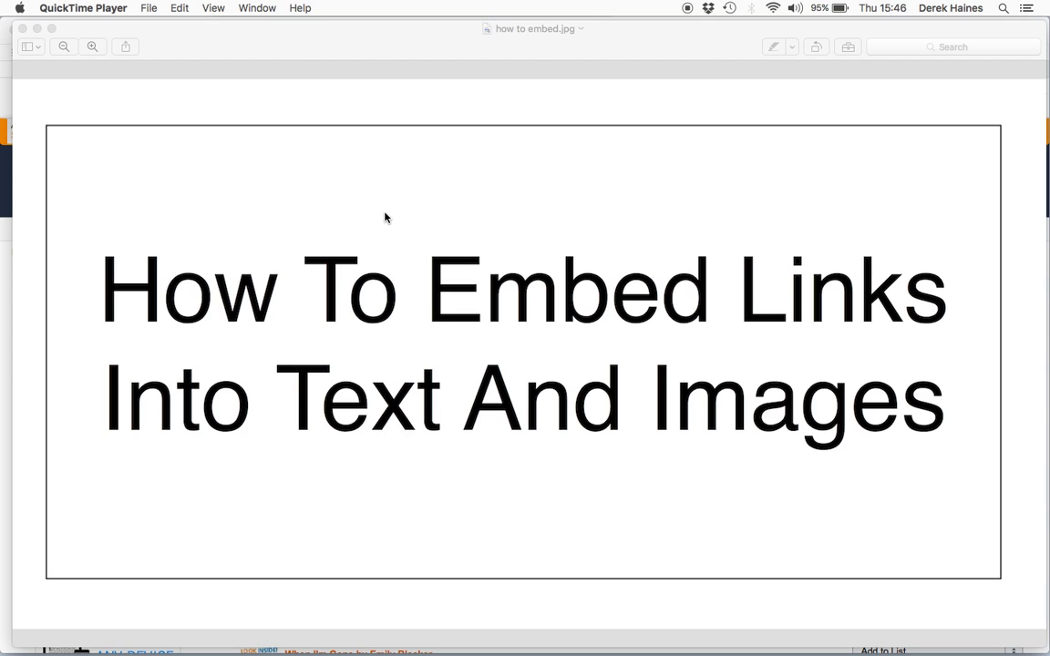
In Safari, copy the URL of the Amazon Kindle page for 'Louis: The Life of a Real Spy'.
{"action": "mouse_move", "coordinate": [319, 625]}
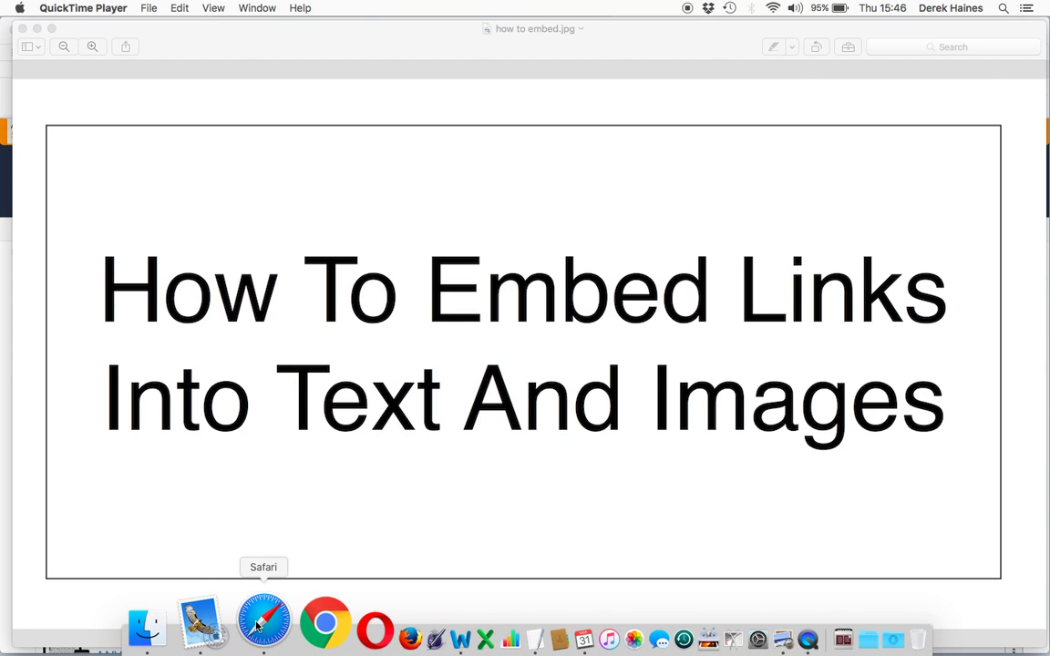
{"action": "left_click", "coordinate": [258, 624]}
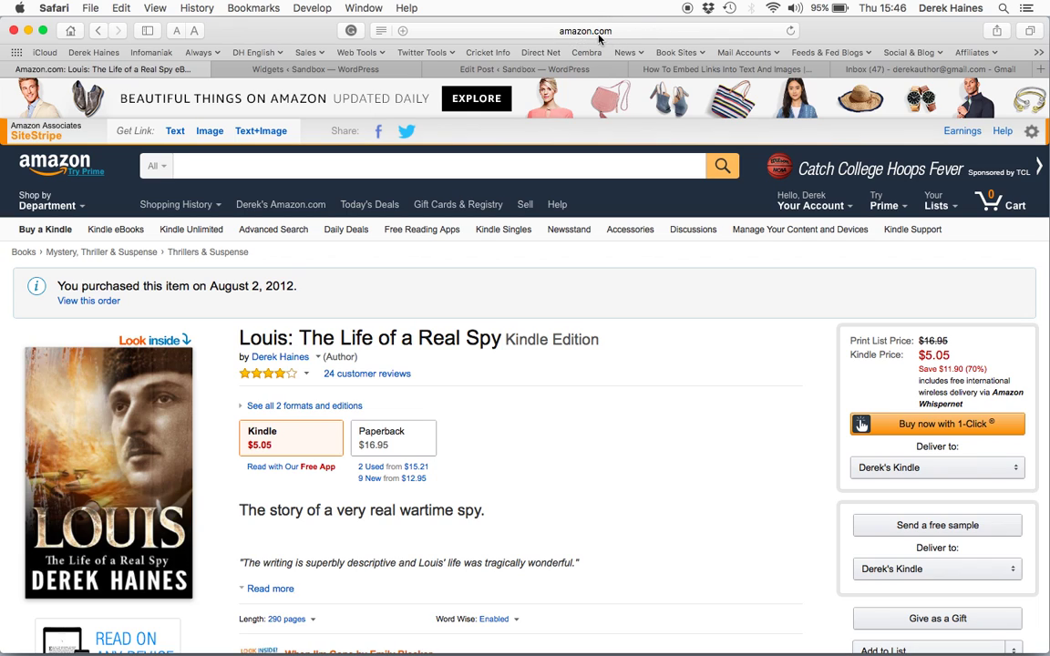
{"action": "left_click", "coordinate": [640, 34]}
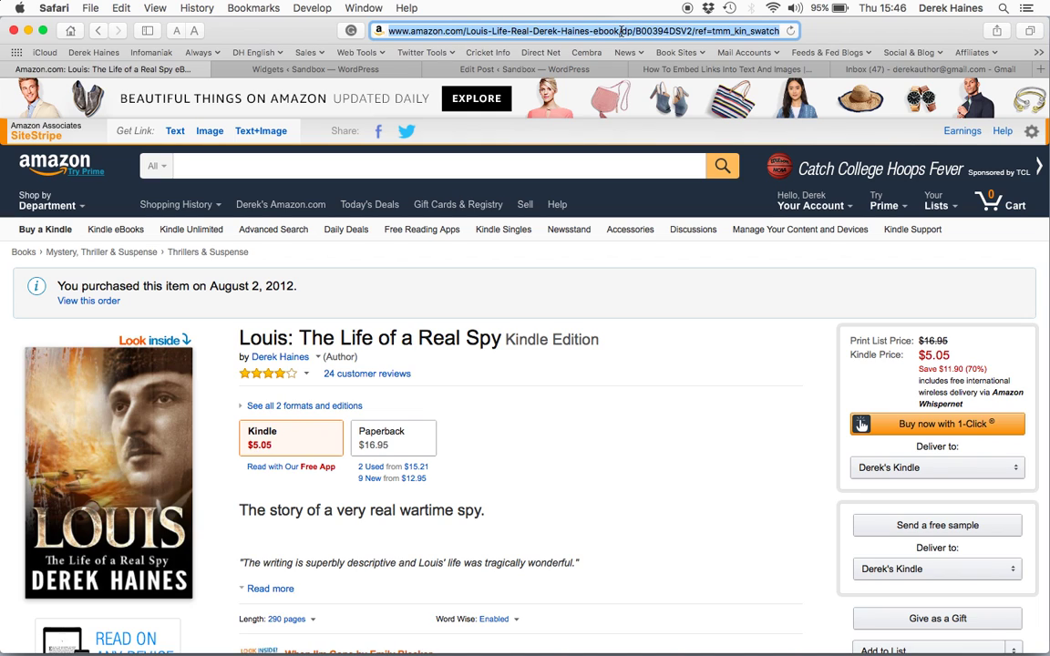
{"action": "right_click", "coordinate": [621, 31]}
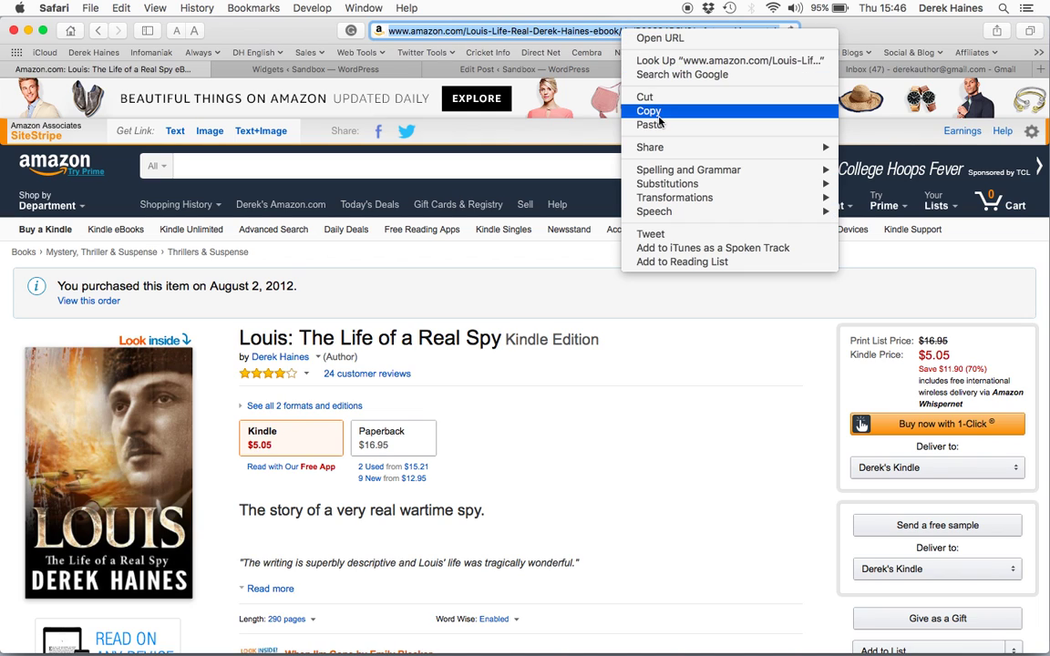
{"action": "left_click", "coordinate": [654, 109]}
{"action": "mouse_move", "coordinate": [563, 642]}
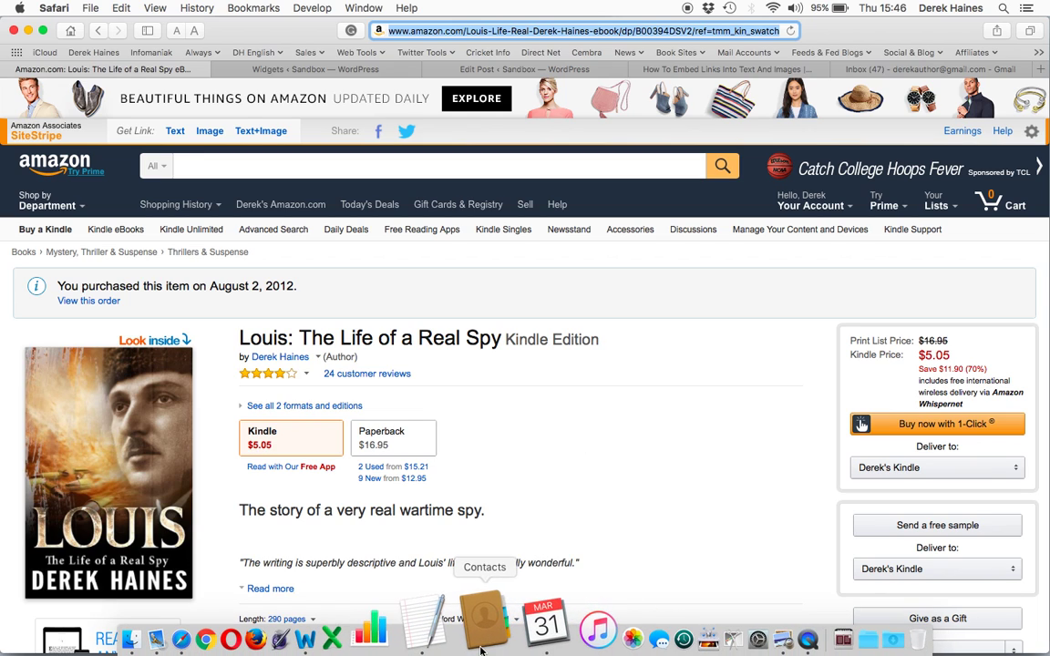
{"action": "left_click", "coordinate": [470, 647]}
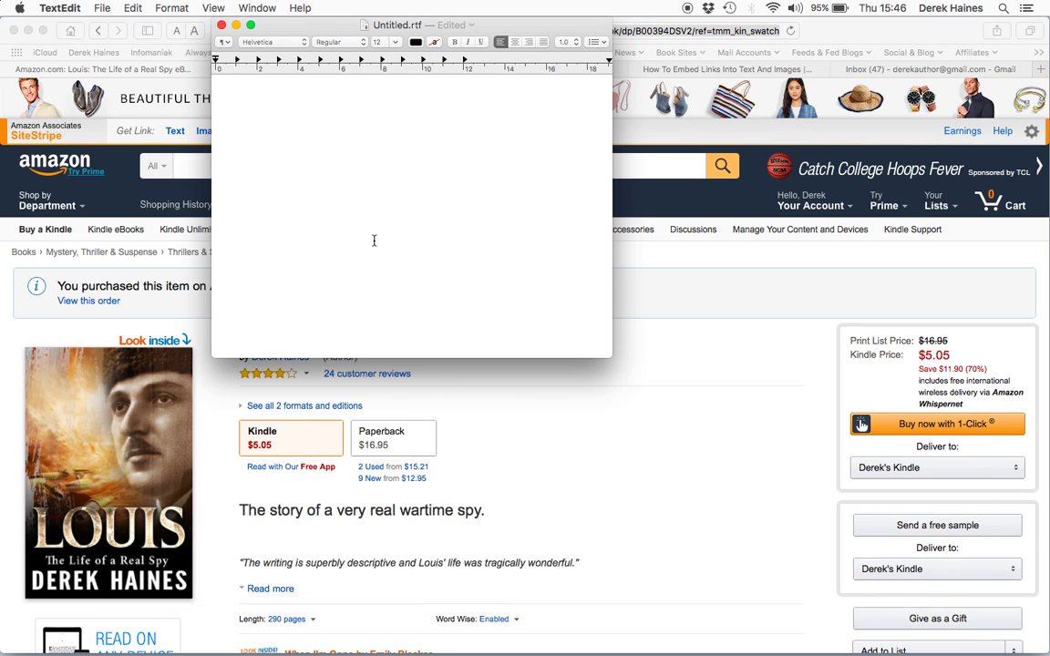
{"action": "right_click", "coordinate": [247, 130]}
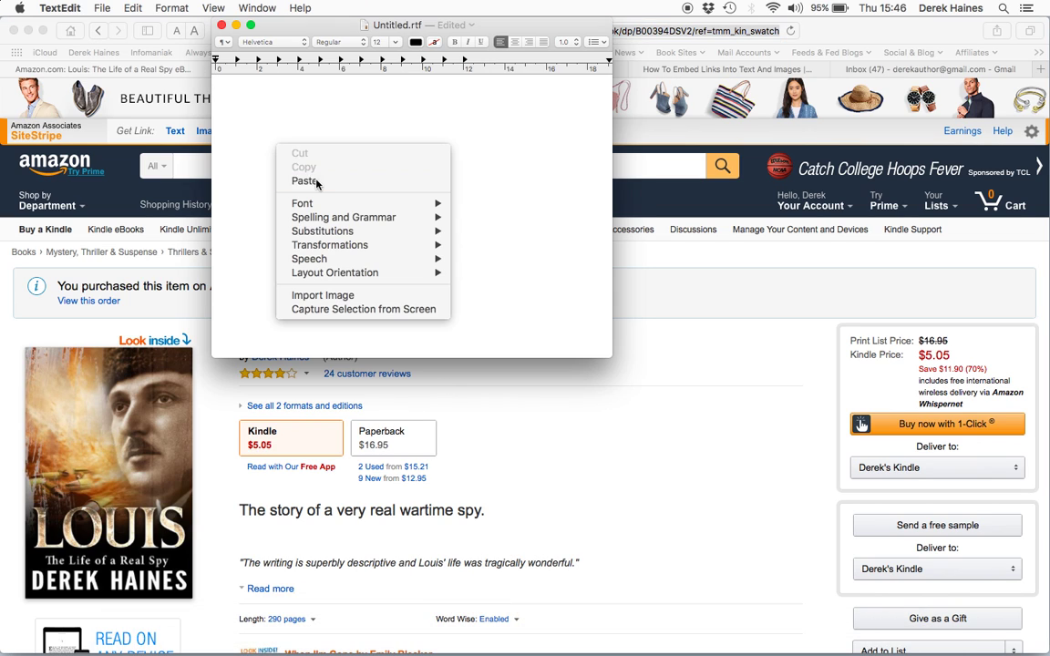
{"action": "left_click", "coordinate": [288, 163]}
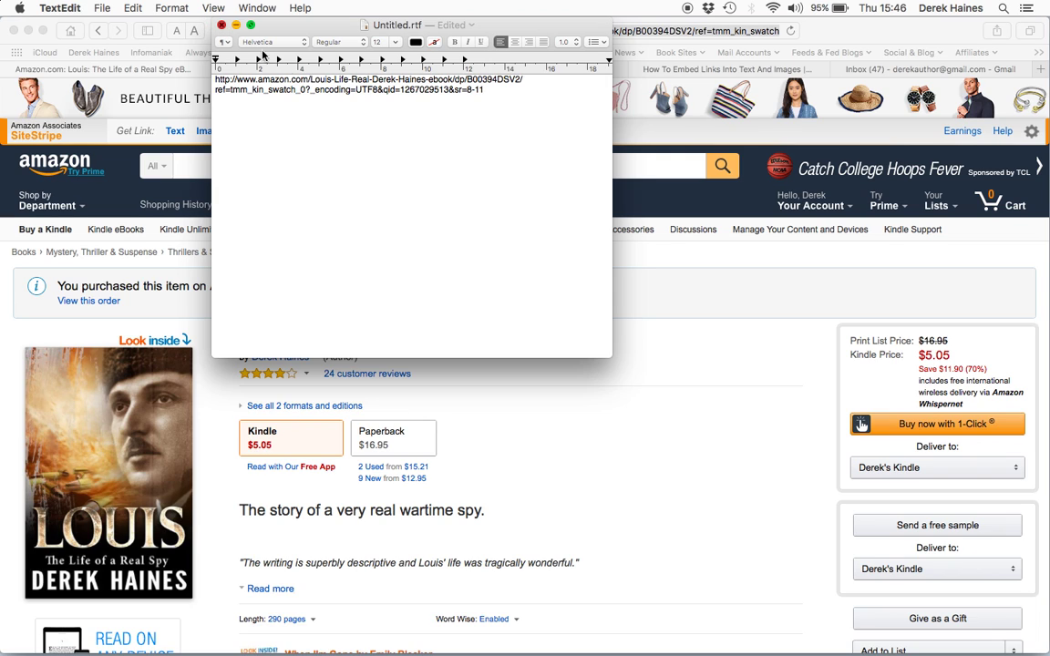
{"action": "left_click", "coordinate": [221, 24]}
{"action": "left_click", "coordinate": [481, 255]}
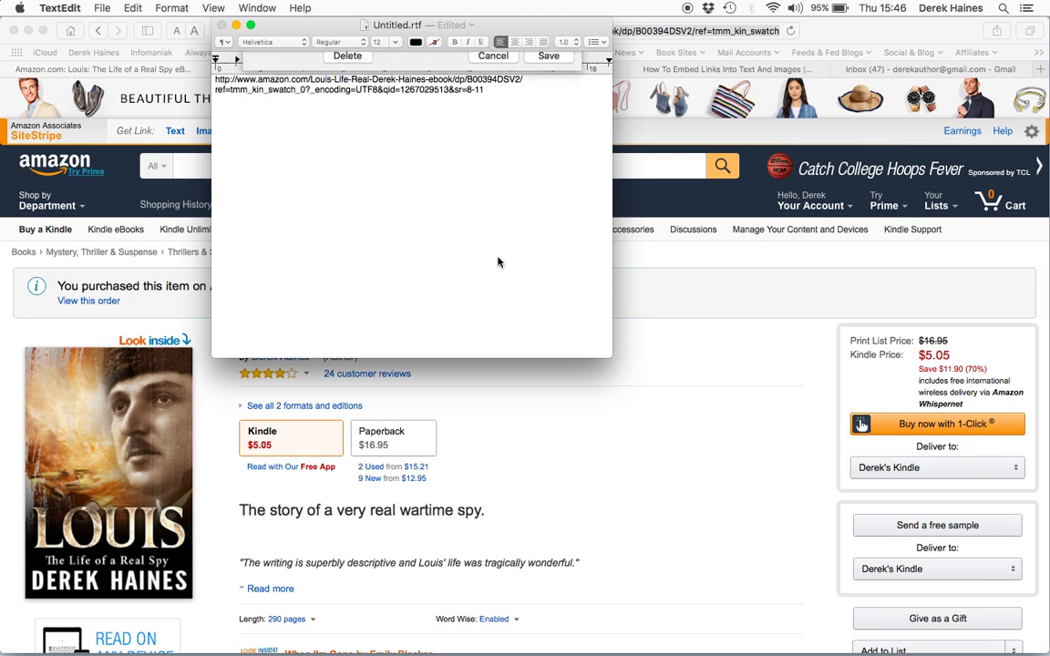
{"action": "left_click", "coordinate": [656, 288]}
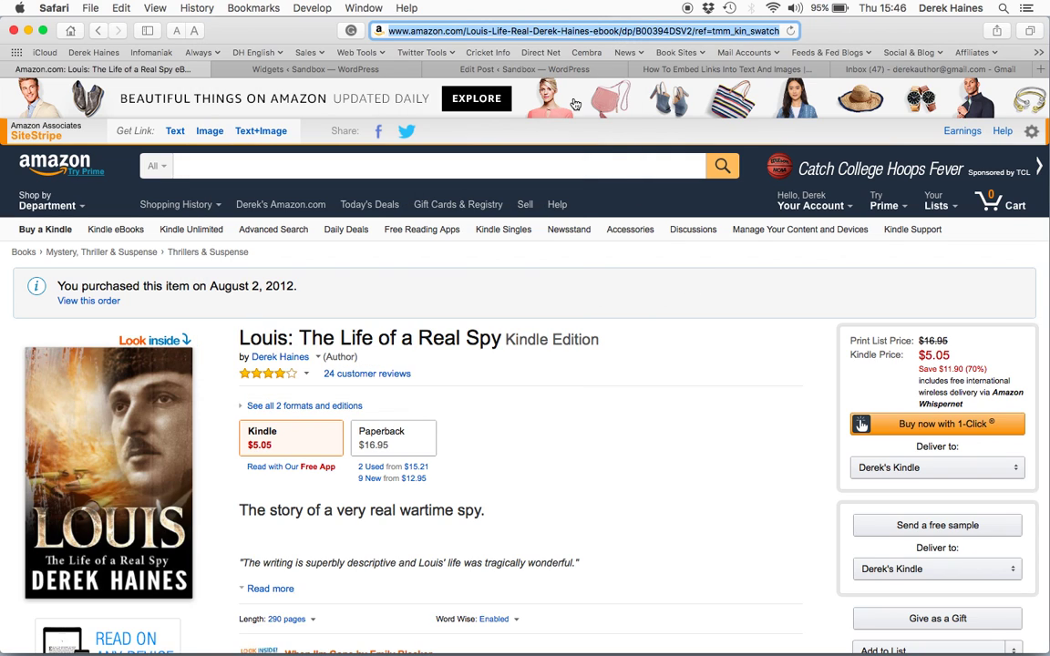
{"action": "left_click", "coordinate": [520, 71]}
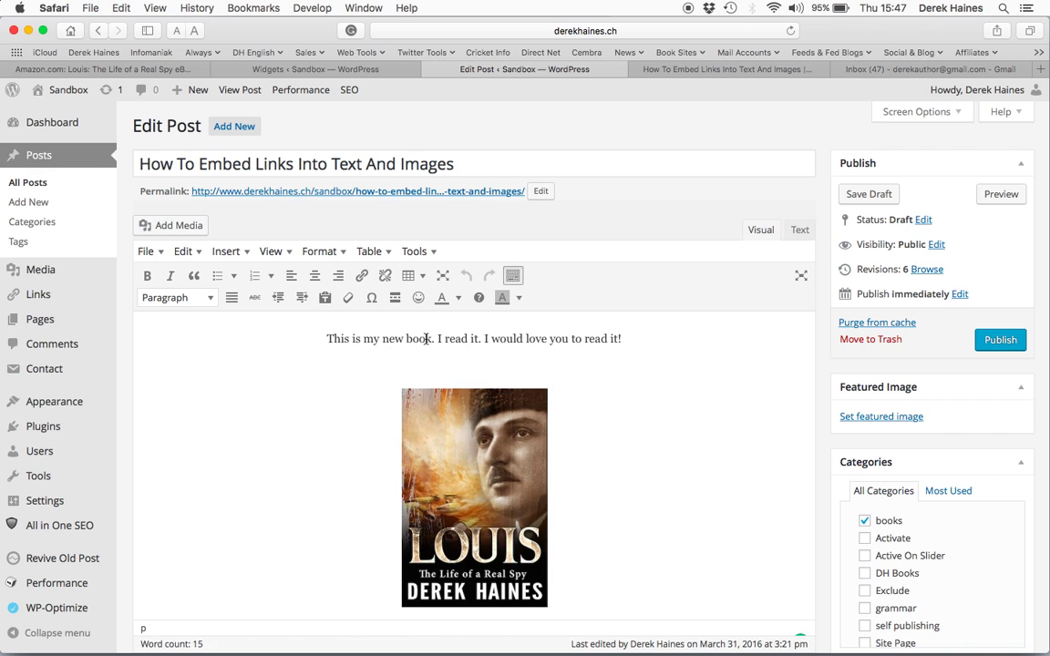
Link the words 'new book' to the pasted Amazon URL, opening in a new tab.
{"action": "left_click_drag", "start_coordinate": [431, 339], "coordinate": [385, 342]}
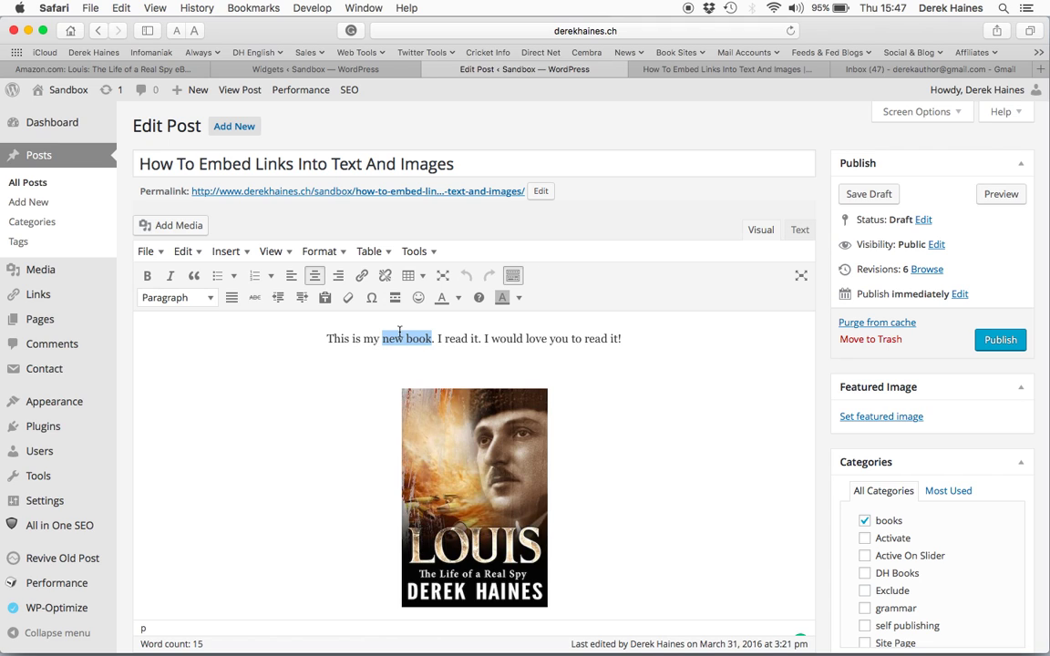
{"action": "left_click", "coordinate": [363, 279]}
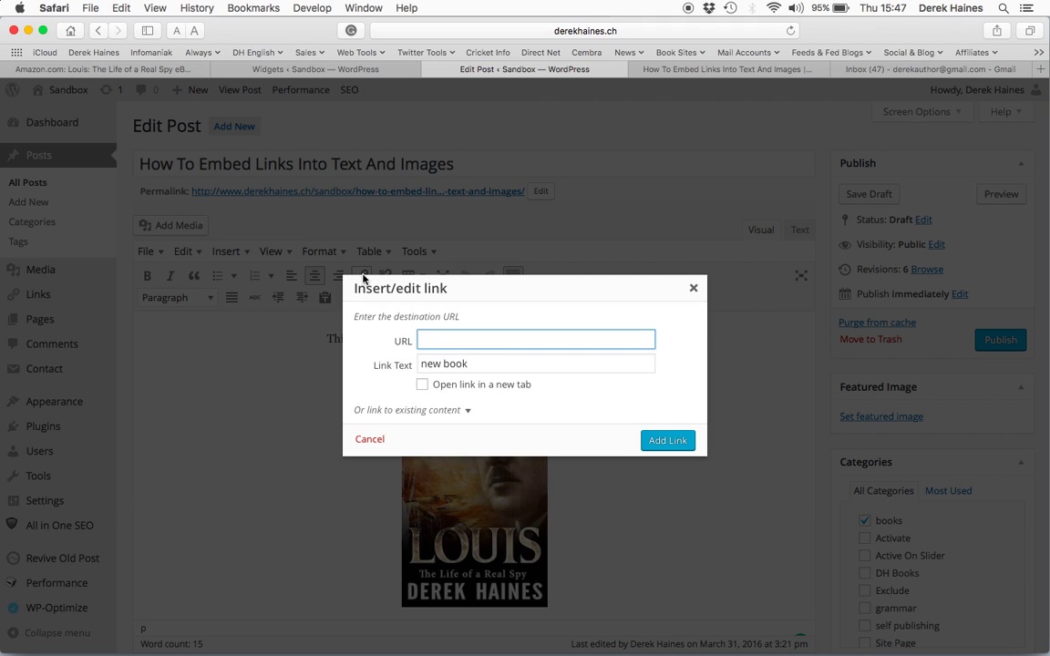
{"action": "key", "text": "super+v"}
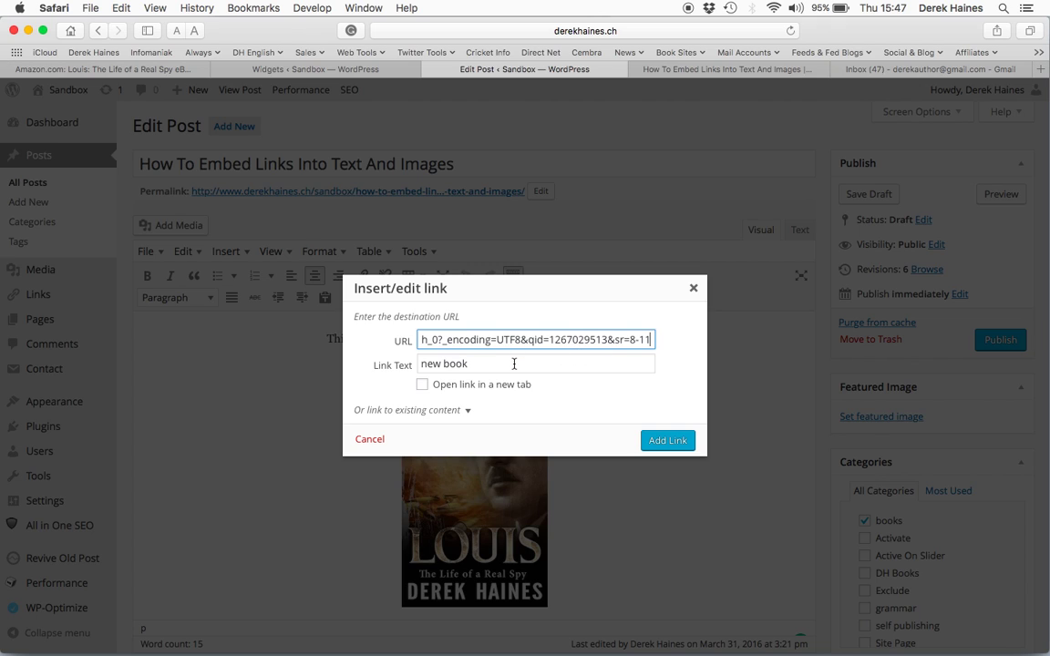
{"action": "left_click", "coordinate": [423, 386]}
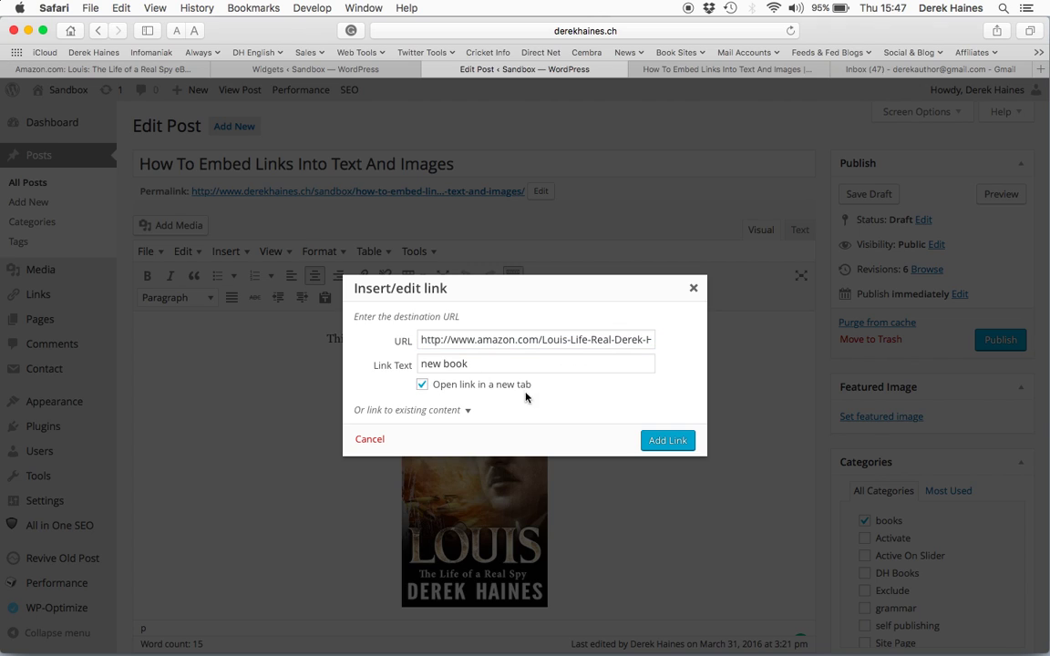
{"action": "left_click", "coordinate": [667, 441]}
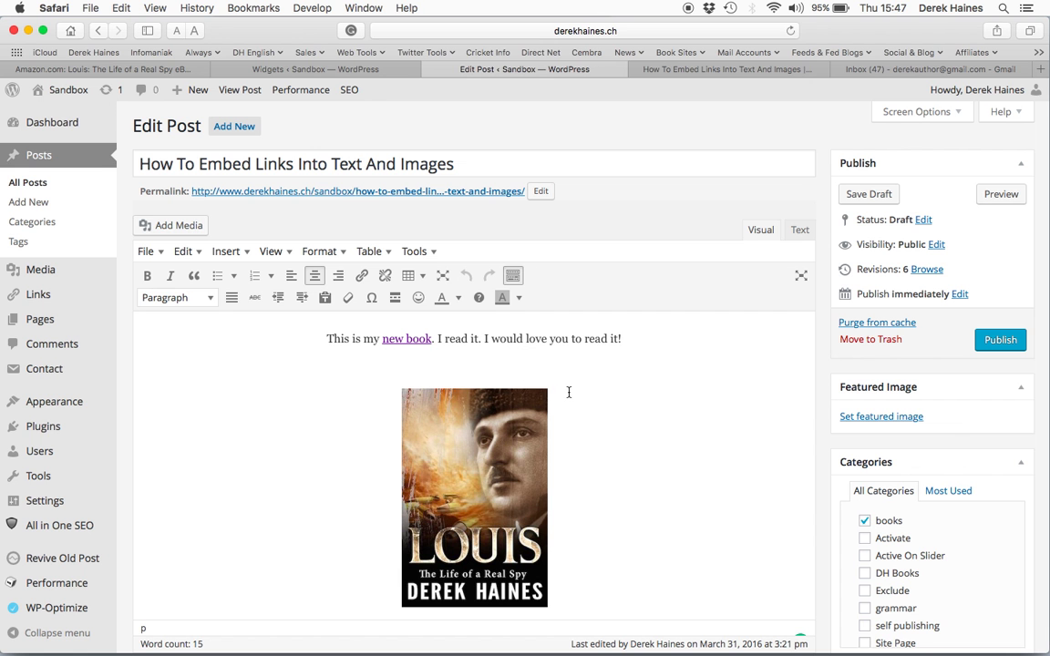
{"action": "left_click", "coordinate": [530, 456]}
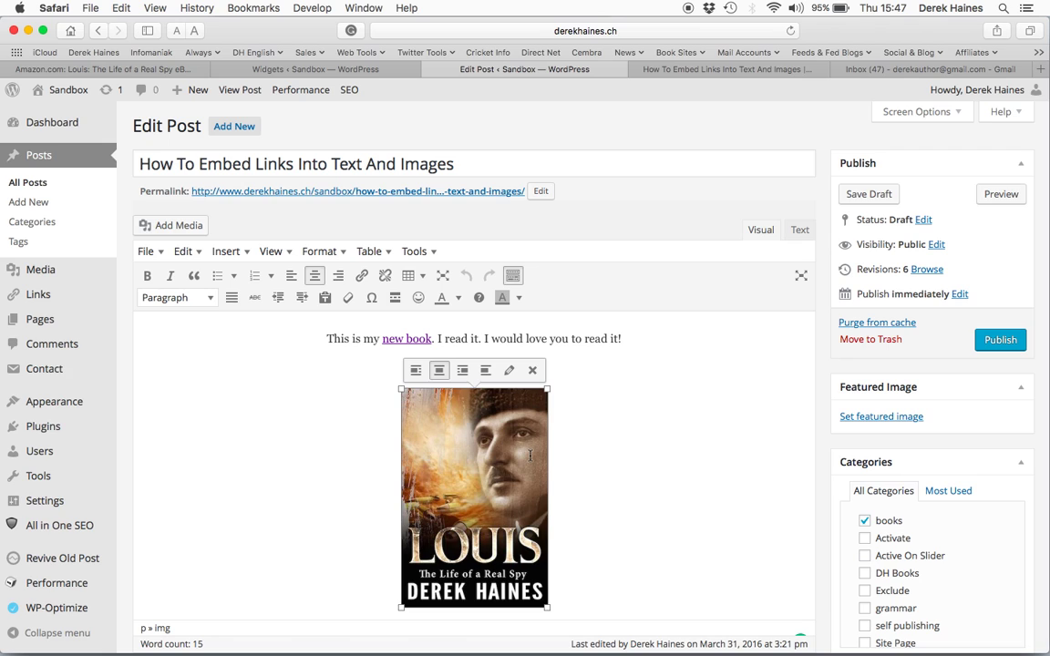
Give the Louis cover image a Custom URL link to the Amazon page, opening in a new tab.
{"action": "left_click", "coordinate": [510, 372]}
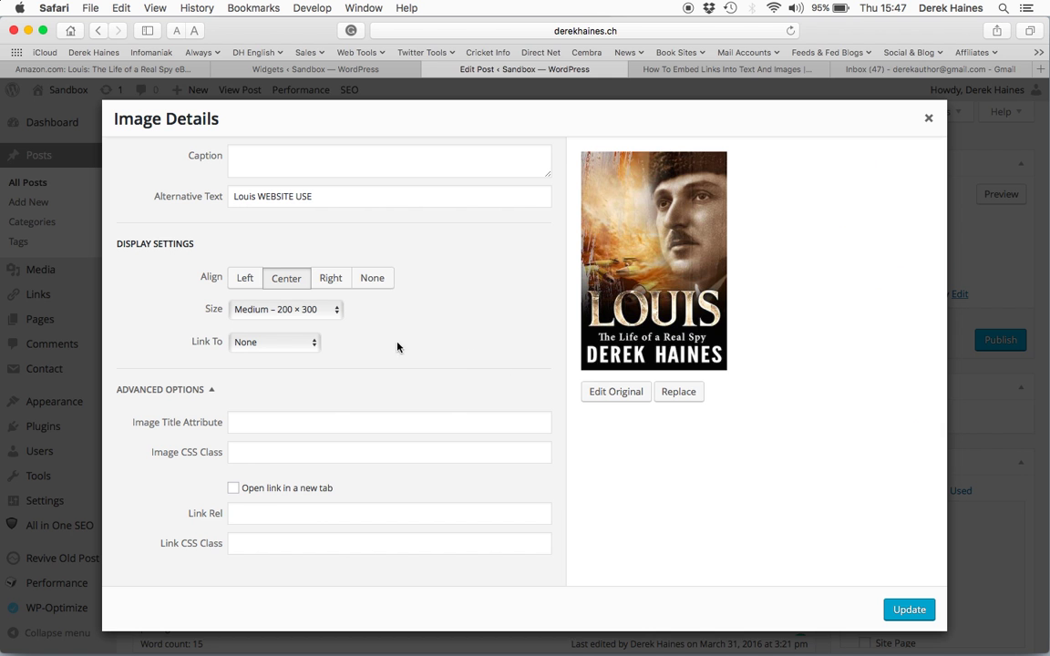
{"action": "left_click", "coordinate": [313, 345]}
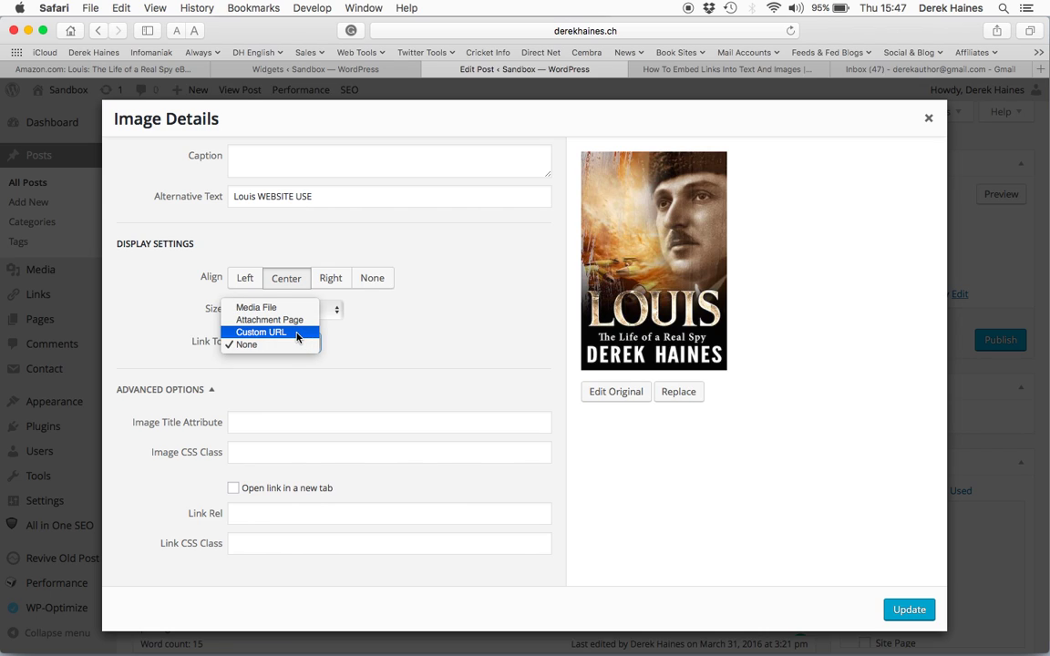
{"action": "left_click", "coordinate": [297, 334]}
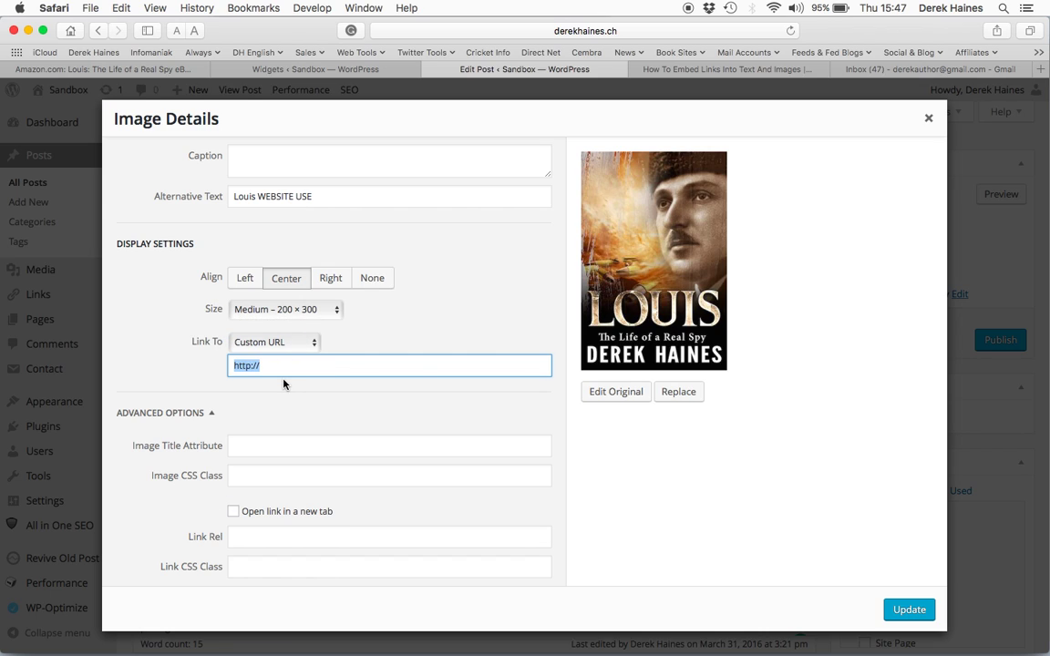
{"action": "key", "text": "super+v"}
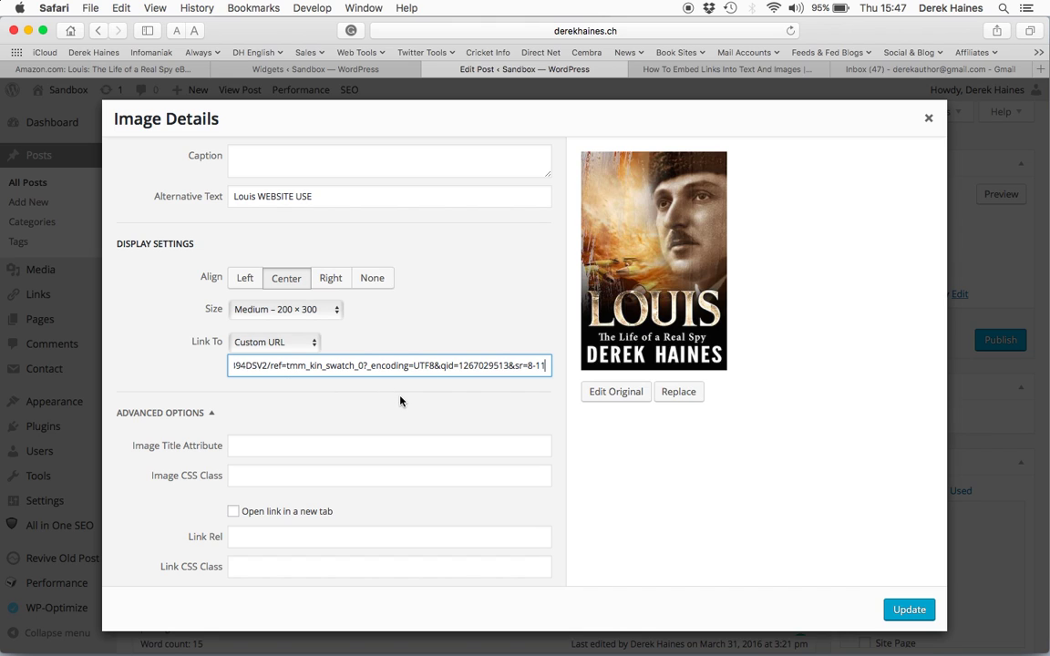
{"action": "left_click", "coordinate": [234, 514]}
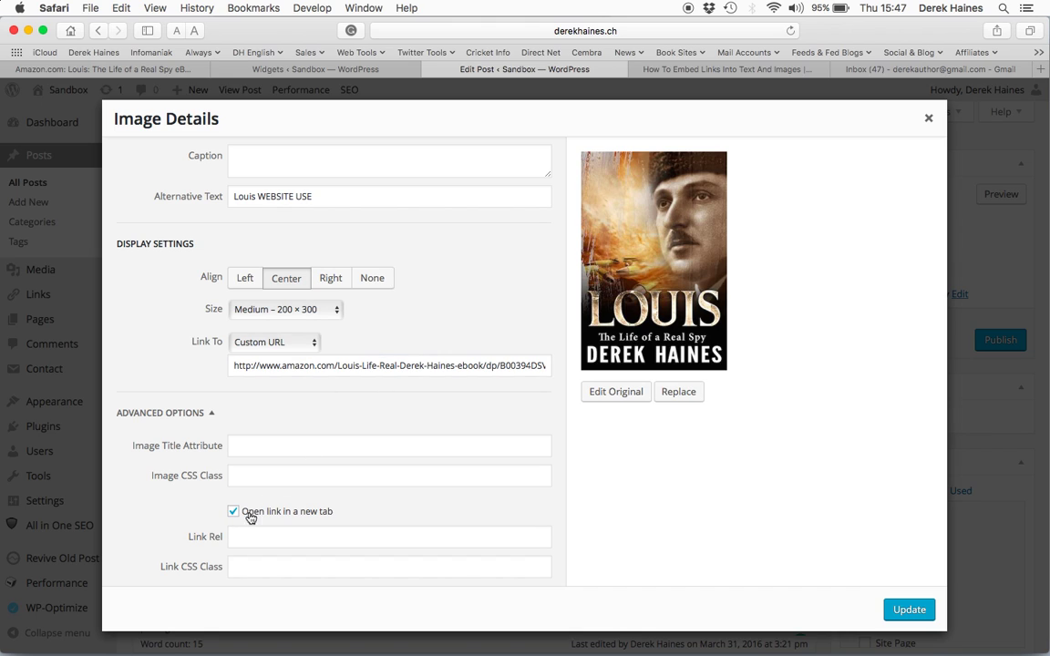
{"action": "left_click", "coordinate": [909, 610]}
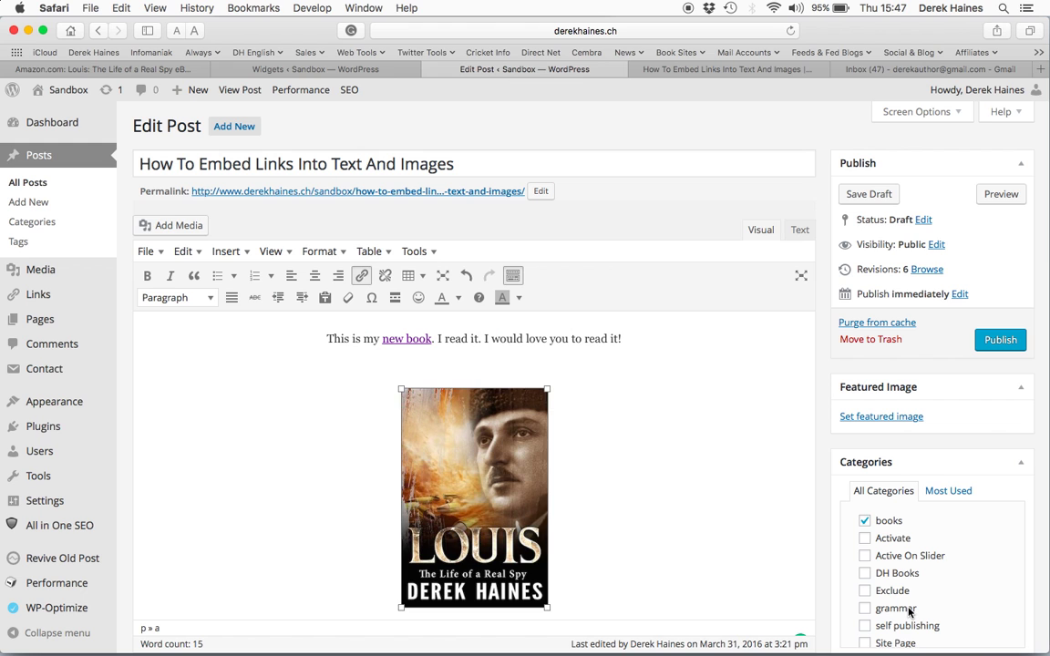
Save the post as a draft and reload the live post to show the changes.
{"action": "left_click", "coordinate": [869, 193]}
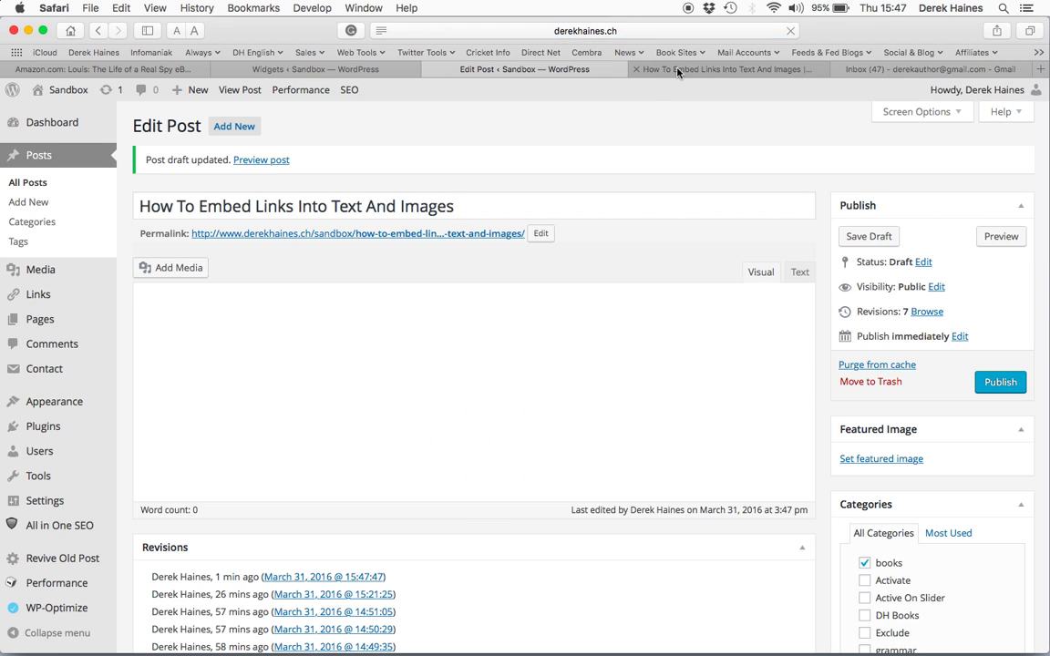
{"action": "left_click", "coordinate": [677, 73]}
{"action": "right_click", "coordinate": [514, 330]}
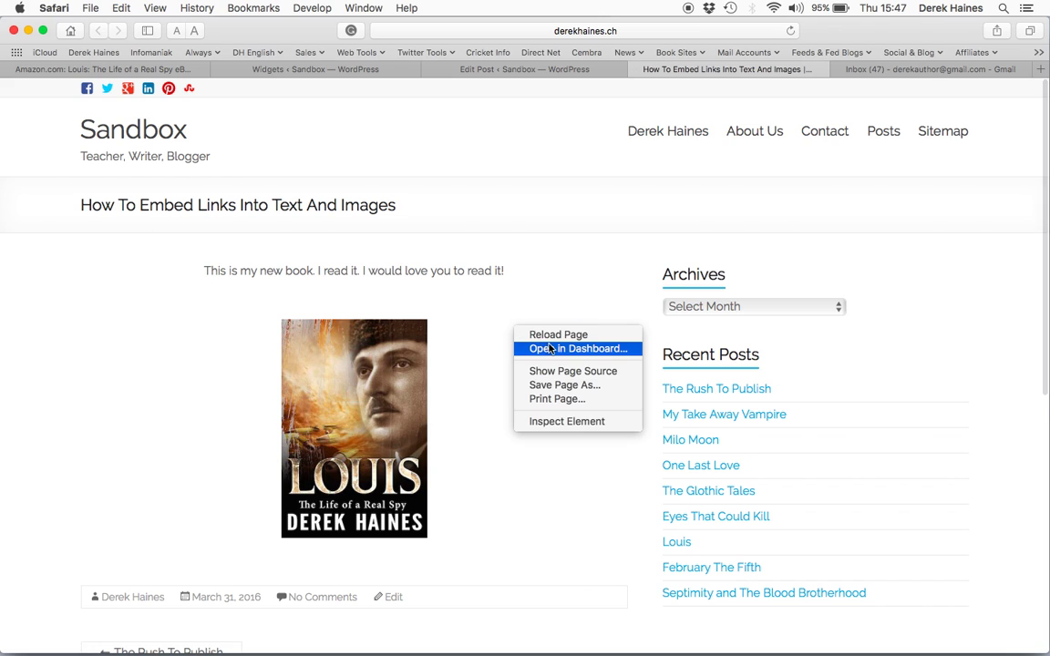
{"action": "left_click", "coordinate": [553, 335]}
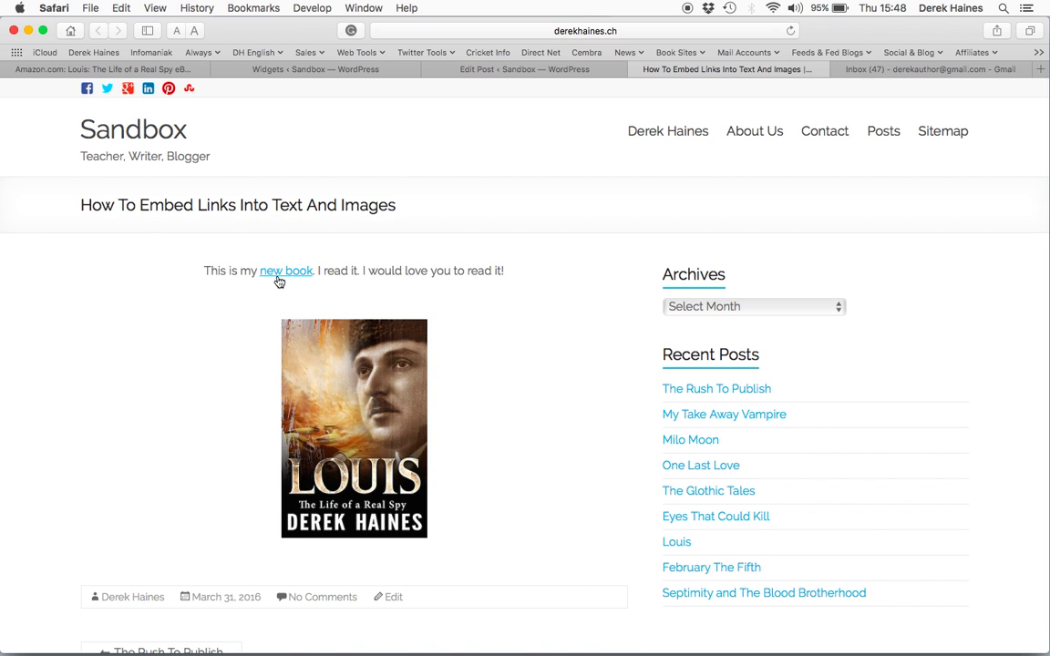
Test the 'new book' text link and the cover image link, then close the opened Amazon page.
{"action": "left_click", "coordinate": [278, 273]}
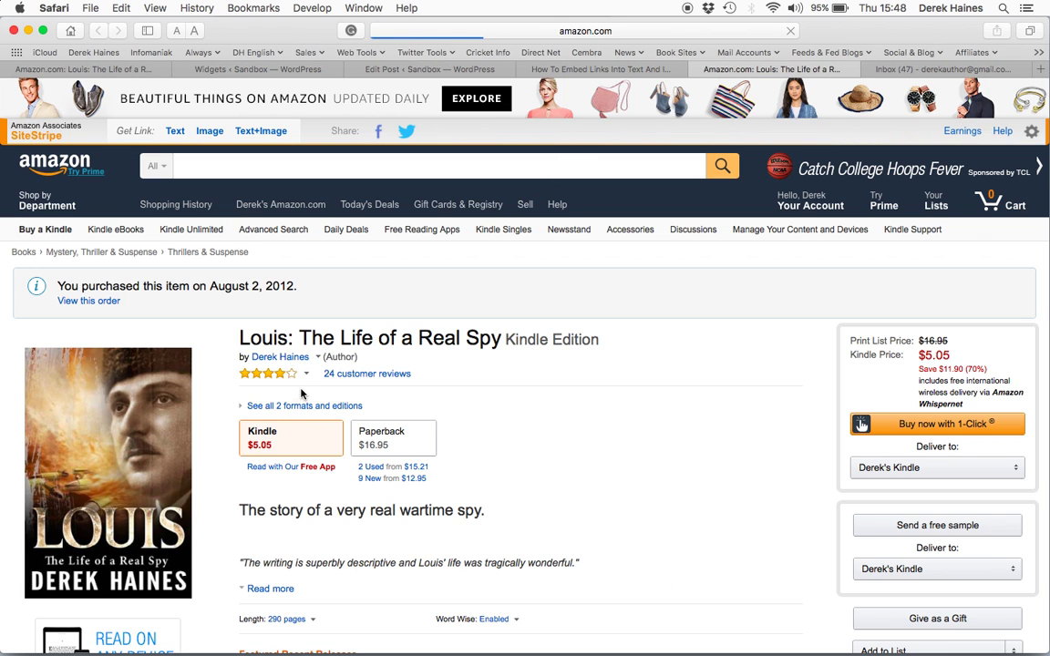
{"action": "left_click", "coordinate": [627, 69]}
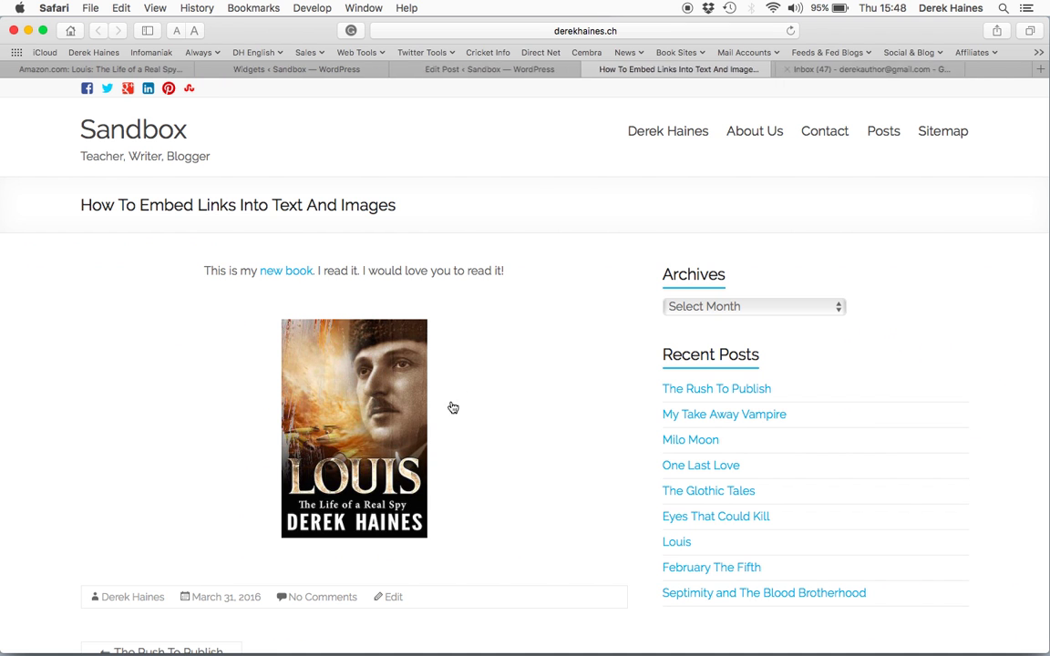
{"action": "left_click", "coordinate": [385, 412]}
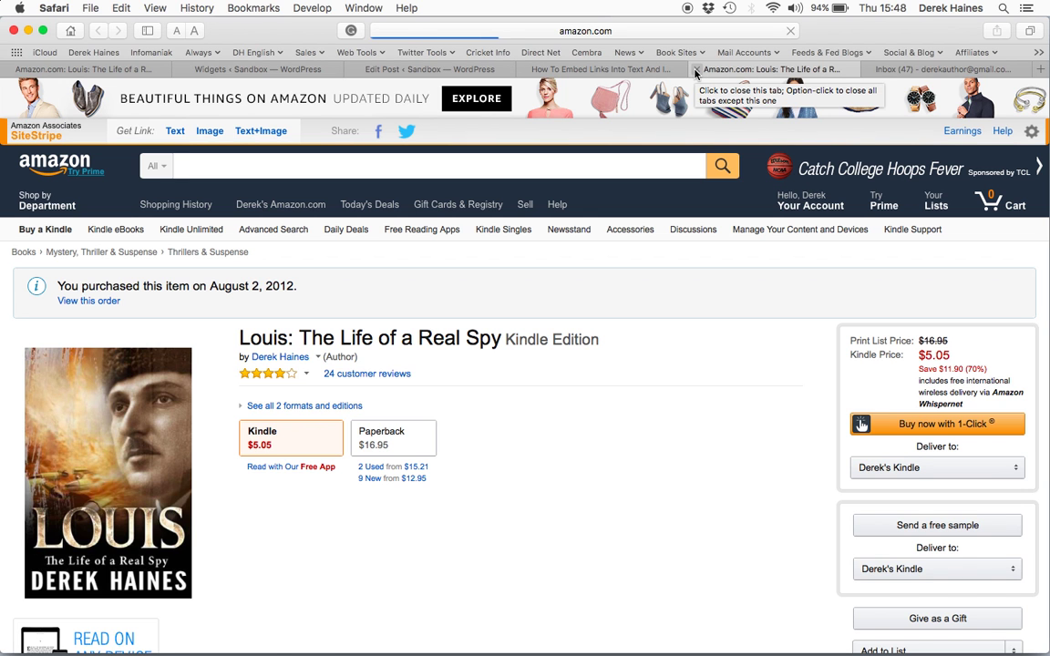
{"action": "left_click", "coordinate": [696, 71]}
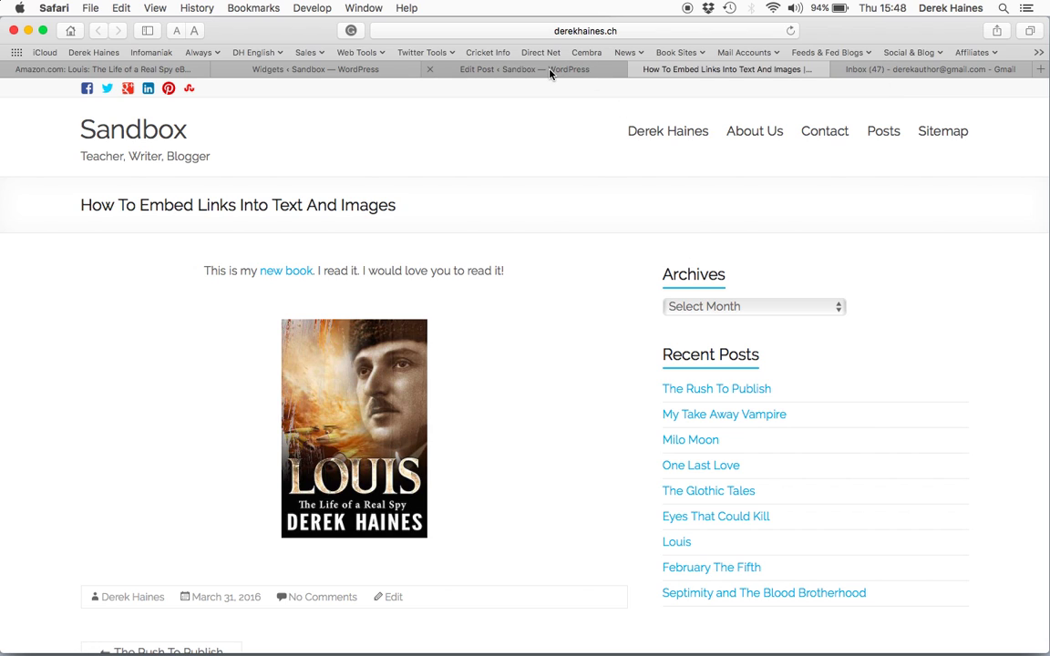
{"action": "left_click", "coordinate": [550, 70]}
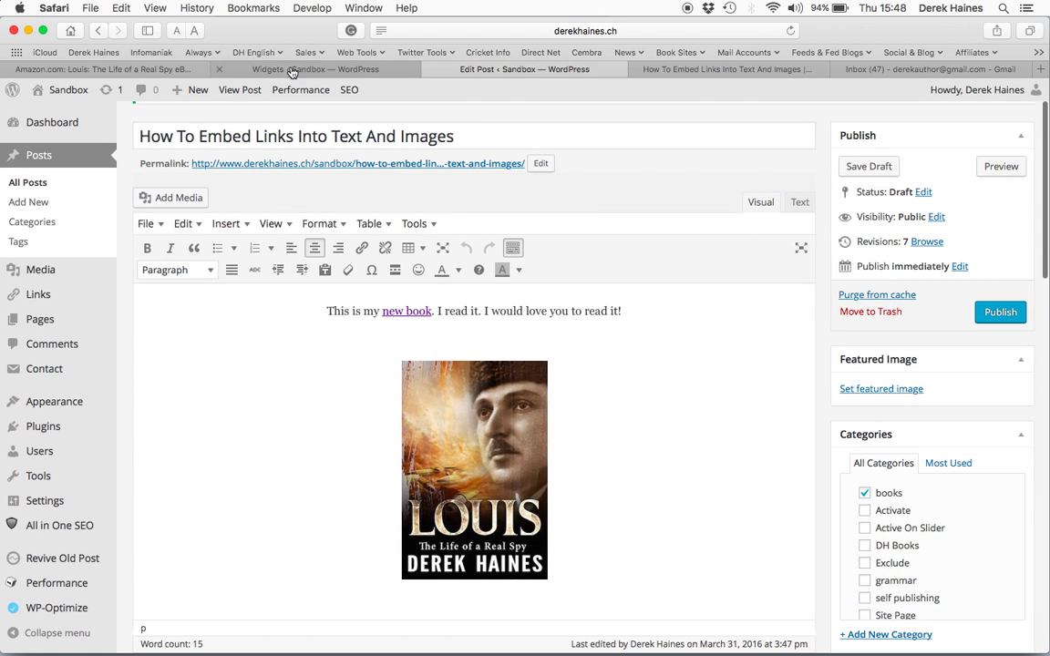
{"action": "left_click", "coordinate": [142, 68]}
Copy Amazon's HTML embed code for the Kindle preview at Medium (250x418) size.
{"action": "scroll", "coordinate": [534, 271], "scroll_direction": "down", "scroll_amount": 6}
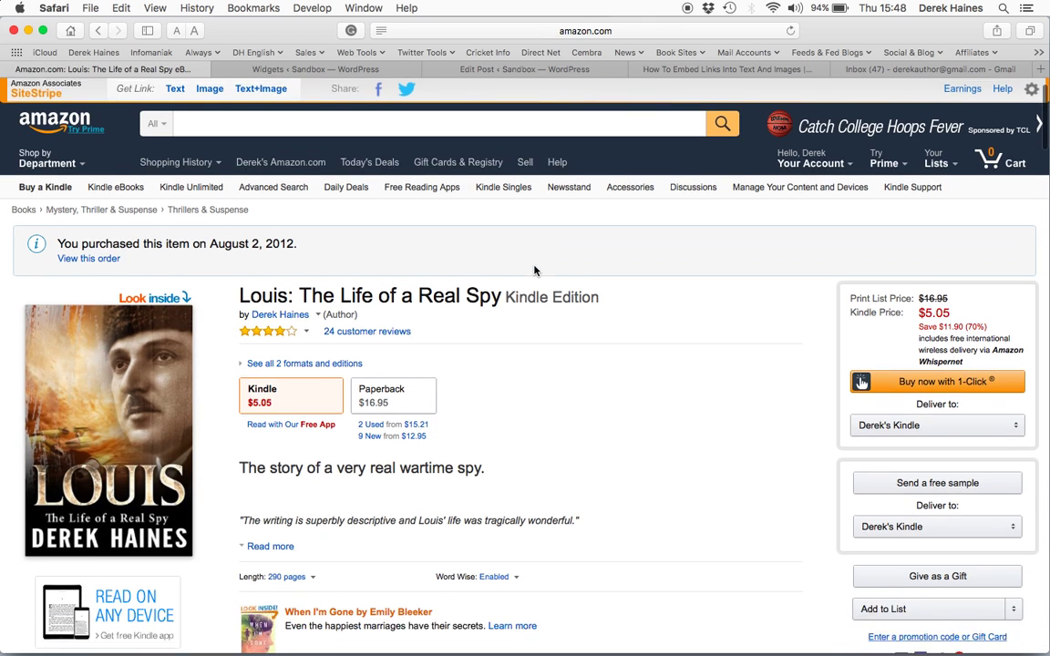
{"action": "scroll", "coordinate": [662, 314], "scroll_direction": "down", "scroll_amount": 2}
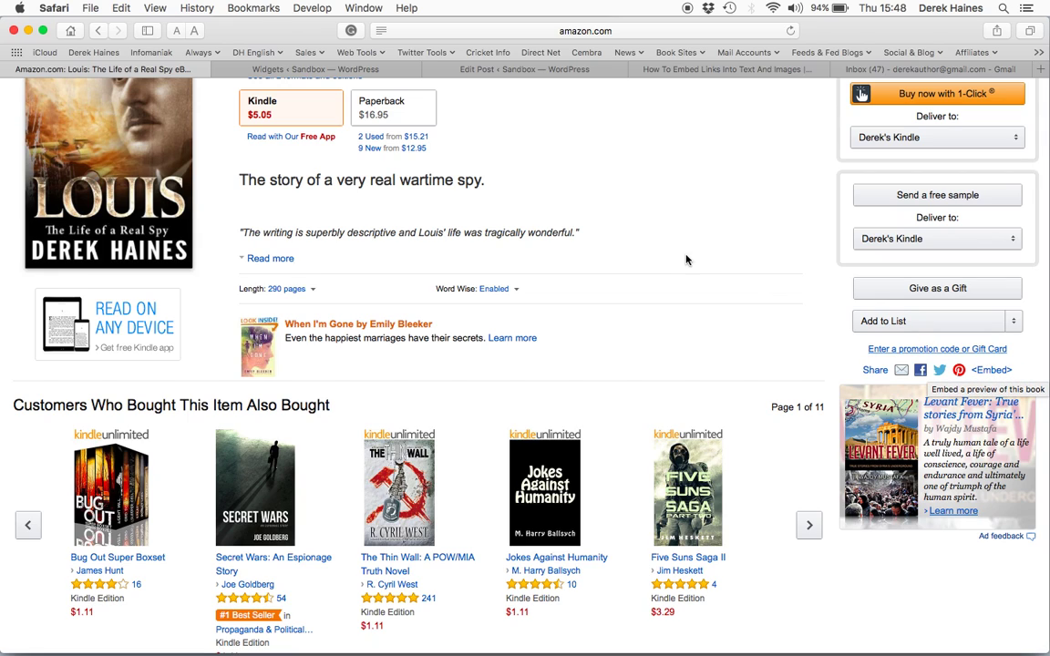
{"action": "left_click", "coordinate": [992, 371]}
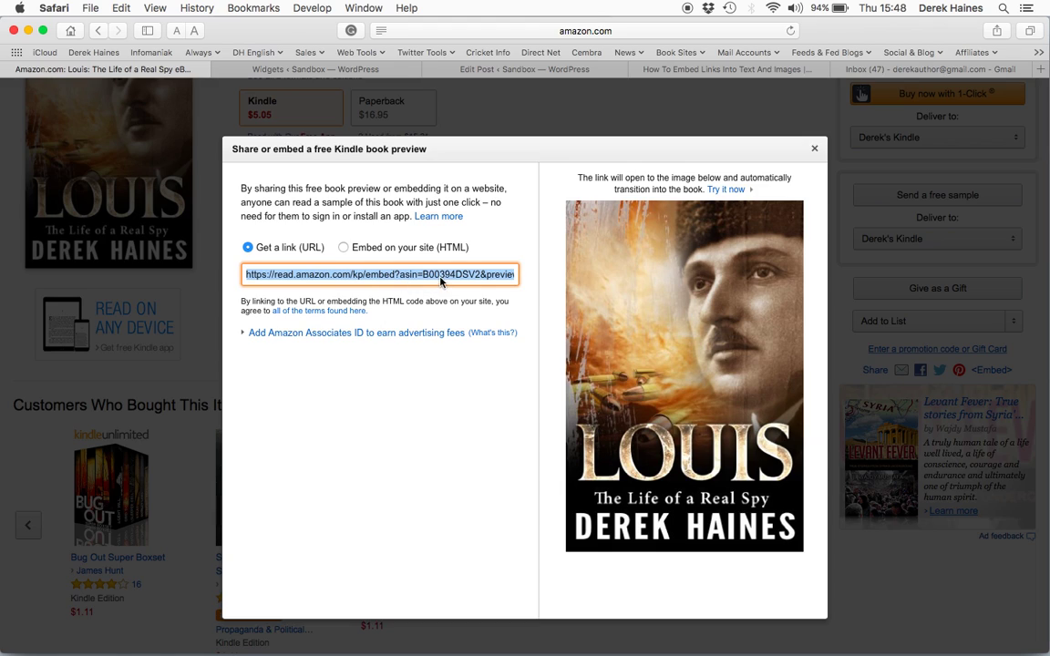
{"action": "left_click", "coordinate": [244, 333]}
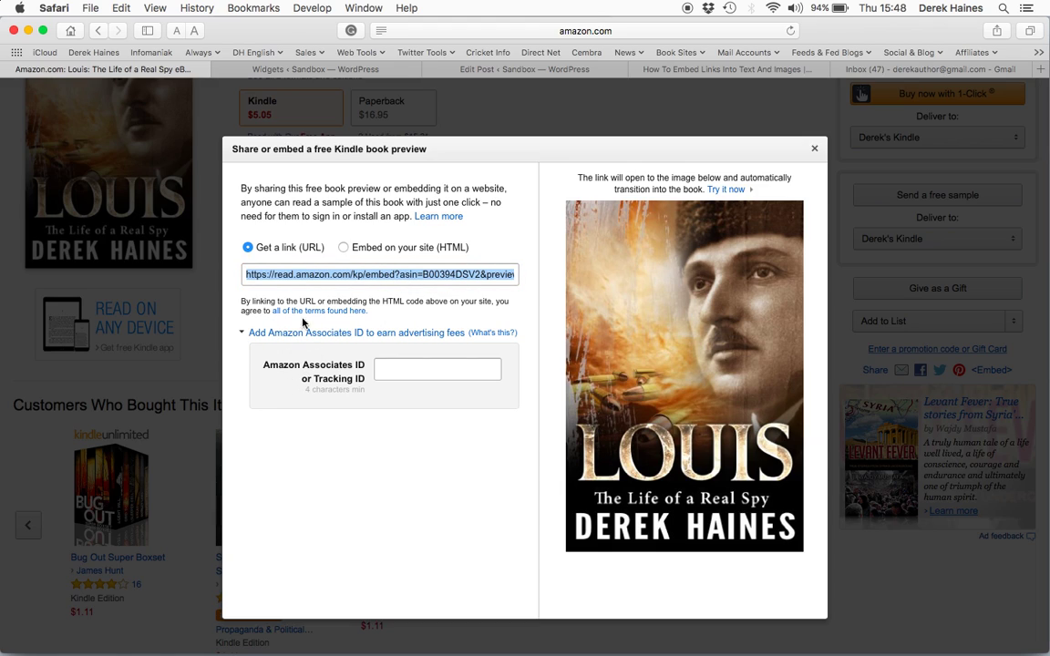
{"action": "left_click", "coordinate": [342, 248]}
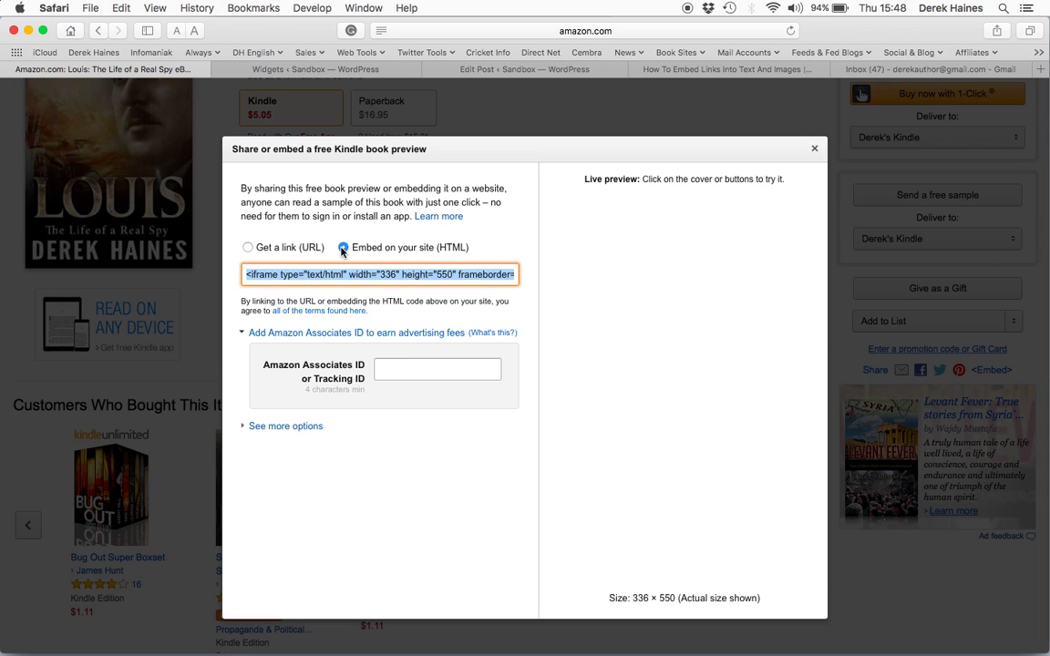
{"action": "left_click", "coordinate": [248, 427]}
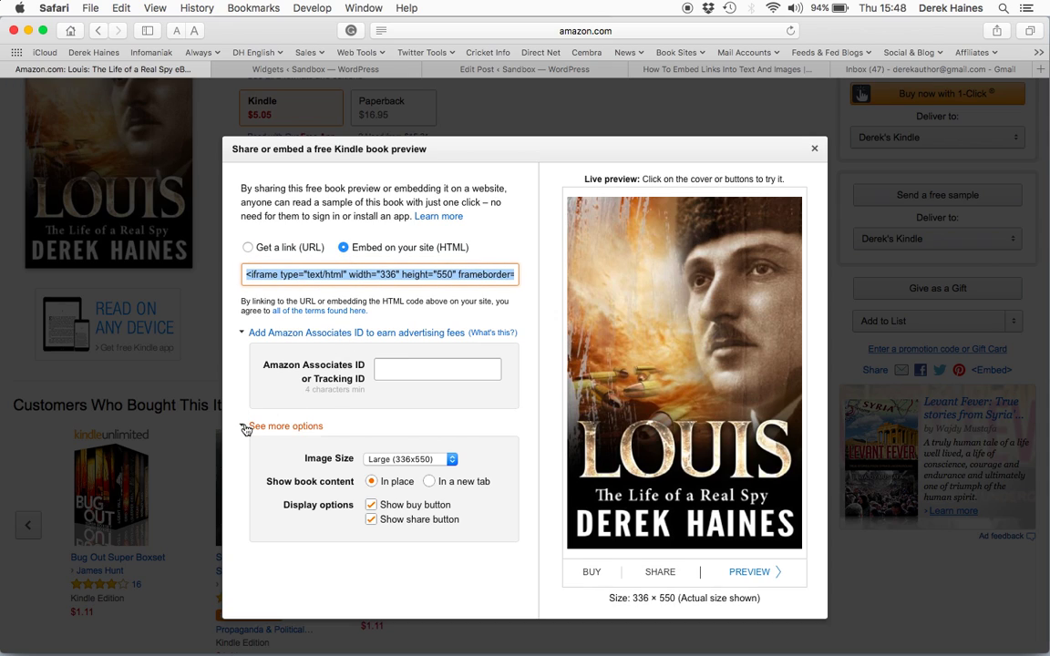
{"action": "left_click", "coordinate": [405, 460]}
{"action": "left_click", "coordinate": [405, 449]}
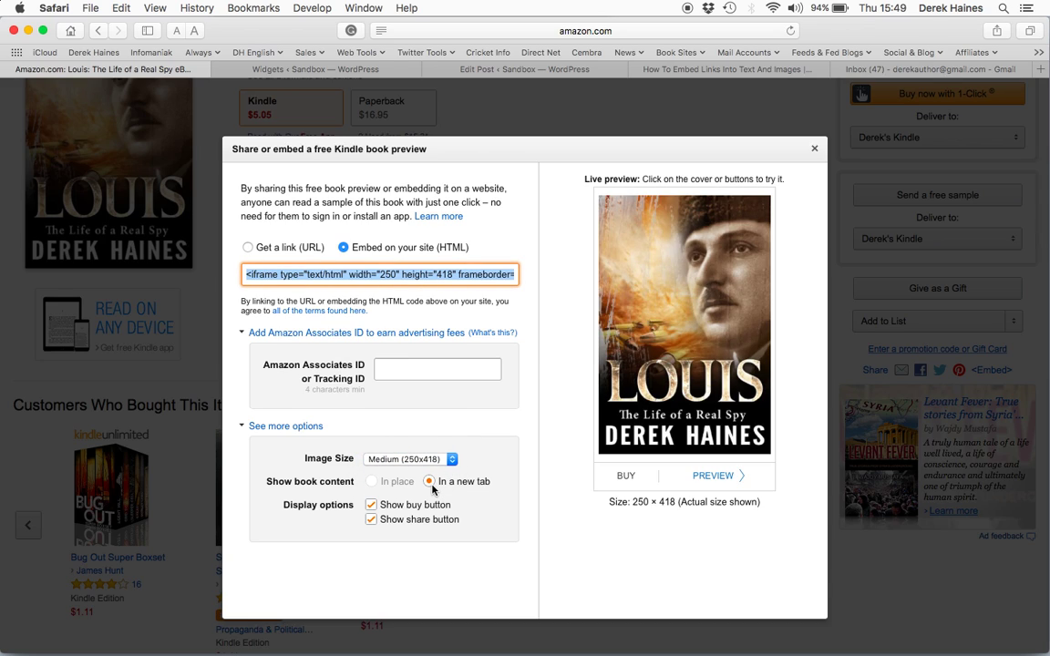
{"action": "right_click", "coordinate": [386, 279]}
{"action": "left_click", "coordinate": [414, 335]}
{"action": "left_click", "coordinate": [478, 70]}
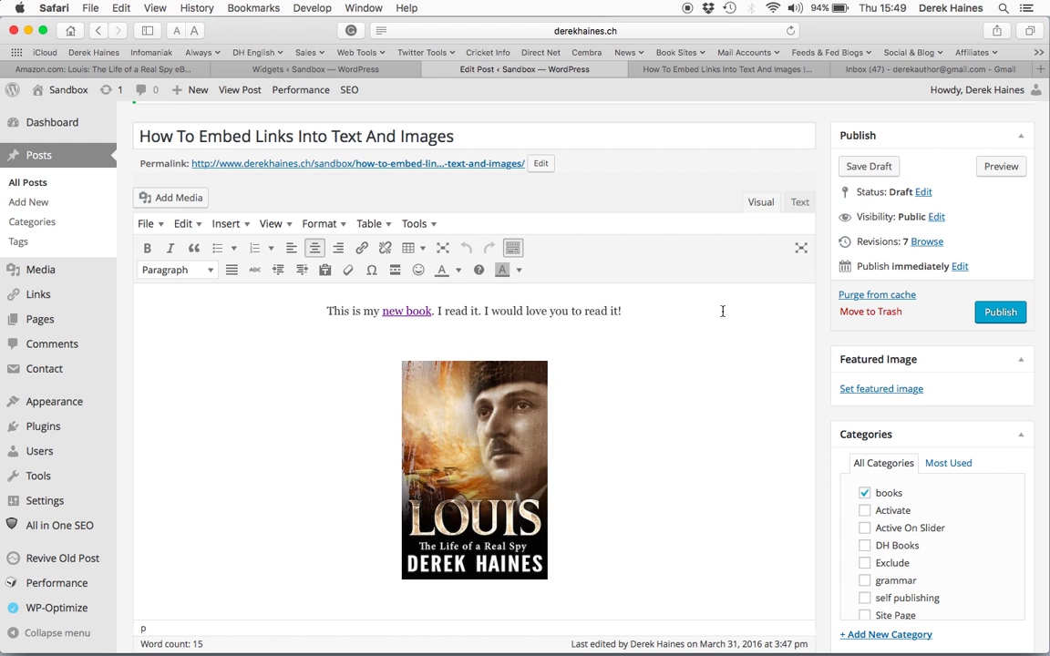
In the Text view, paste the Kindle preview iframe code below the cover and save the draft.
{"action": "scroll", "coordinate": [720, 310], "scroll_direction": "down", "scroll_amount": 2}
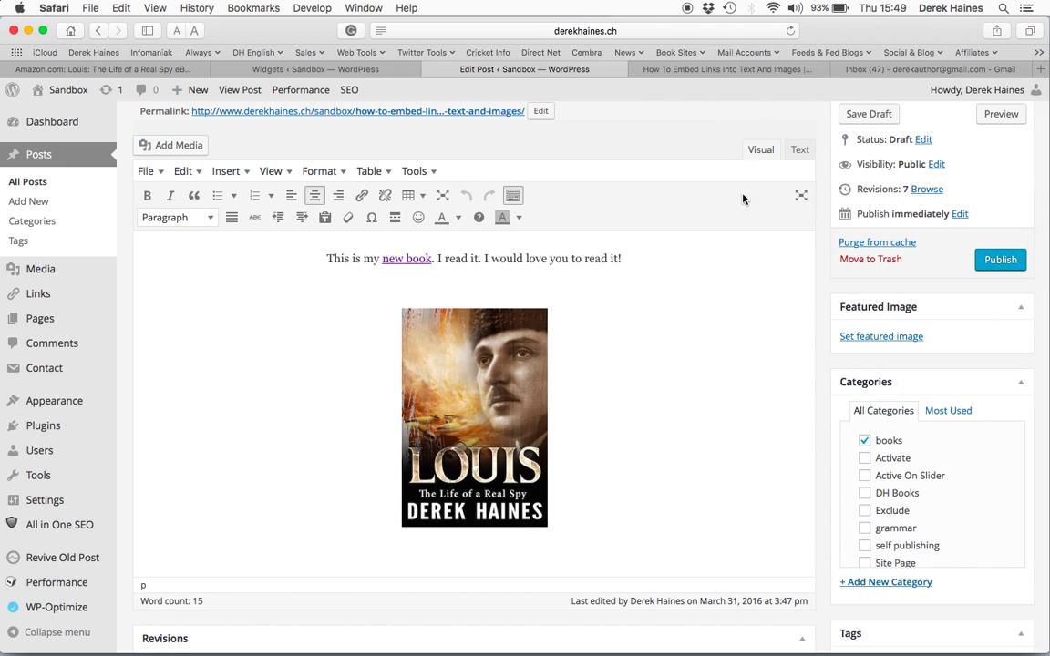
{"action": "left_click", "coordinate": [799, 149]}
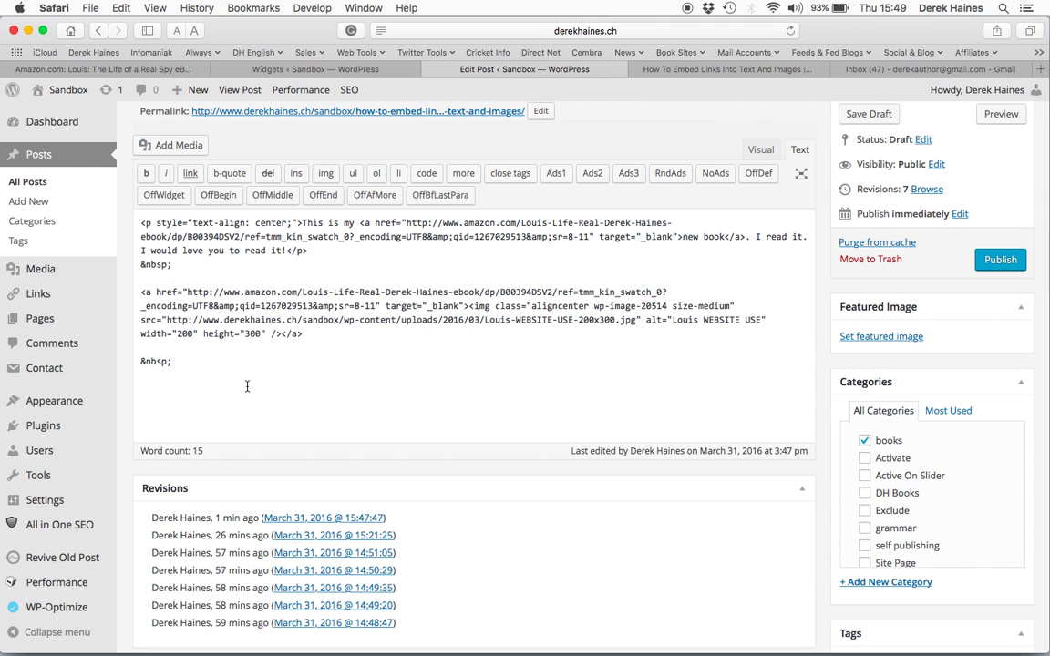
{"action": "left_click", "coordinate": [208, 394]}
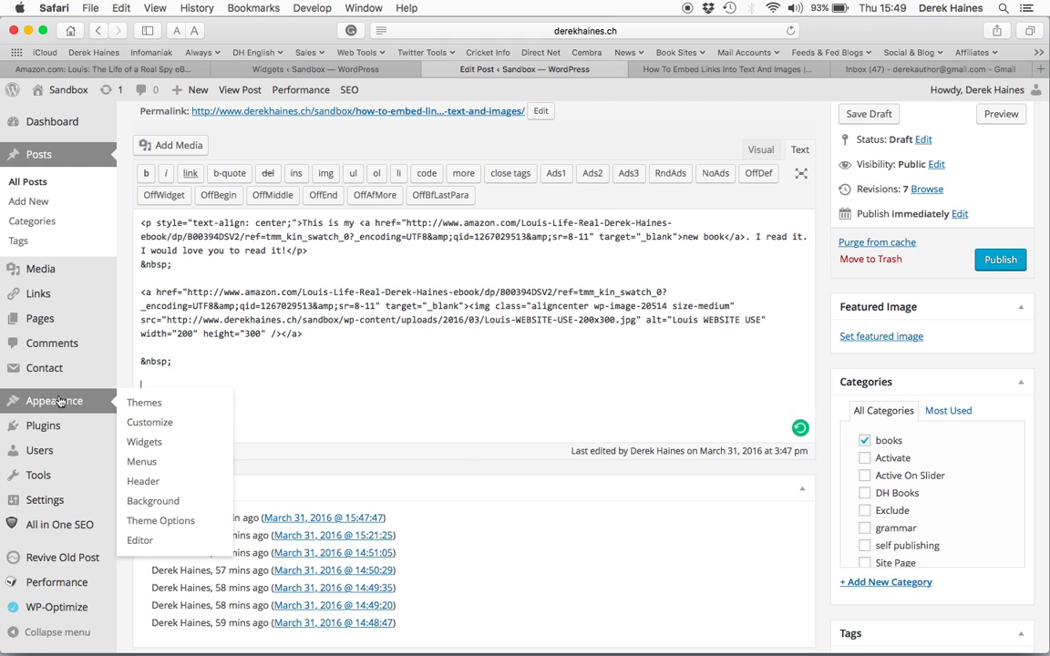
{"action": "right_click", "coordinate": [179, 381]}
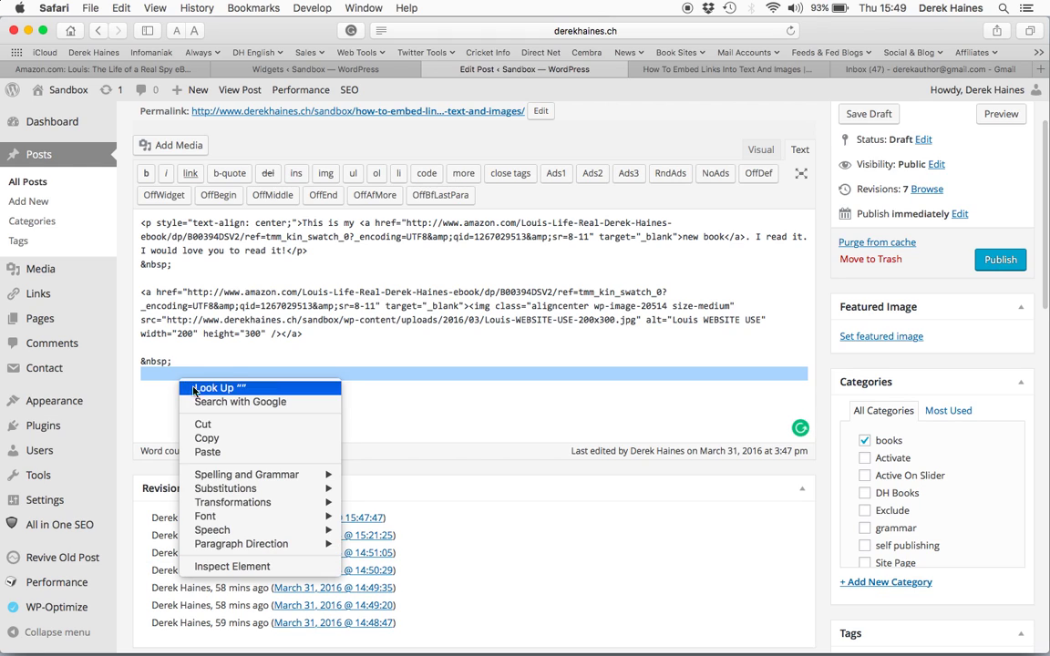
{"action": "left_click", "coordinate": [211, 454]}
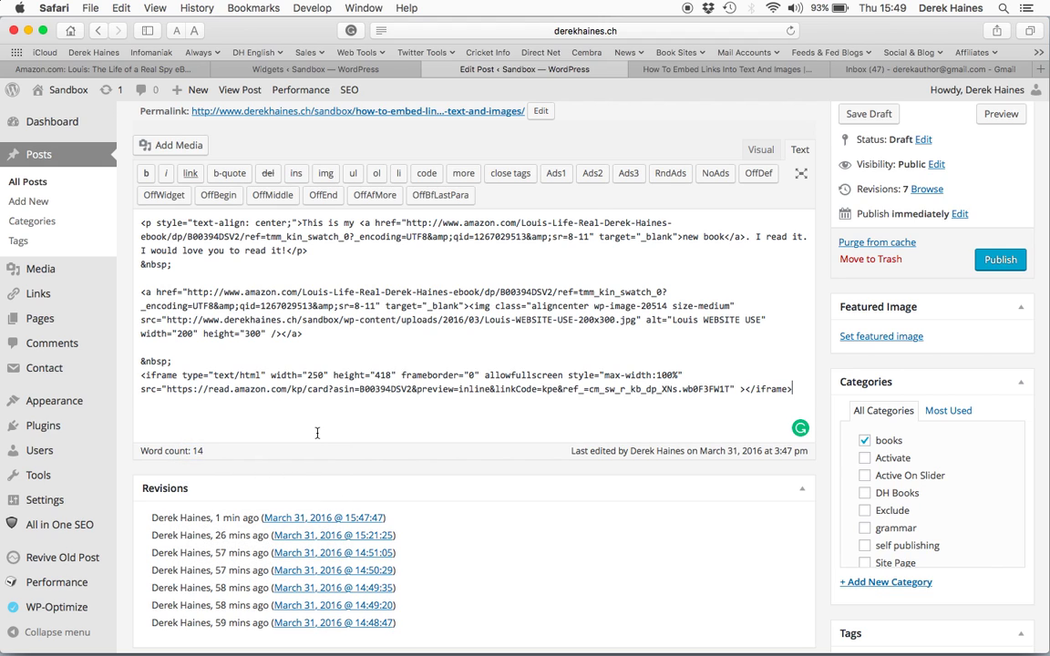
{"action": "scroll", "coordinate": [657, 364], "scroll_direction": "down", "scroll_amount": 2}
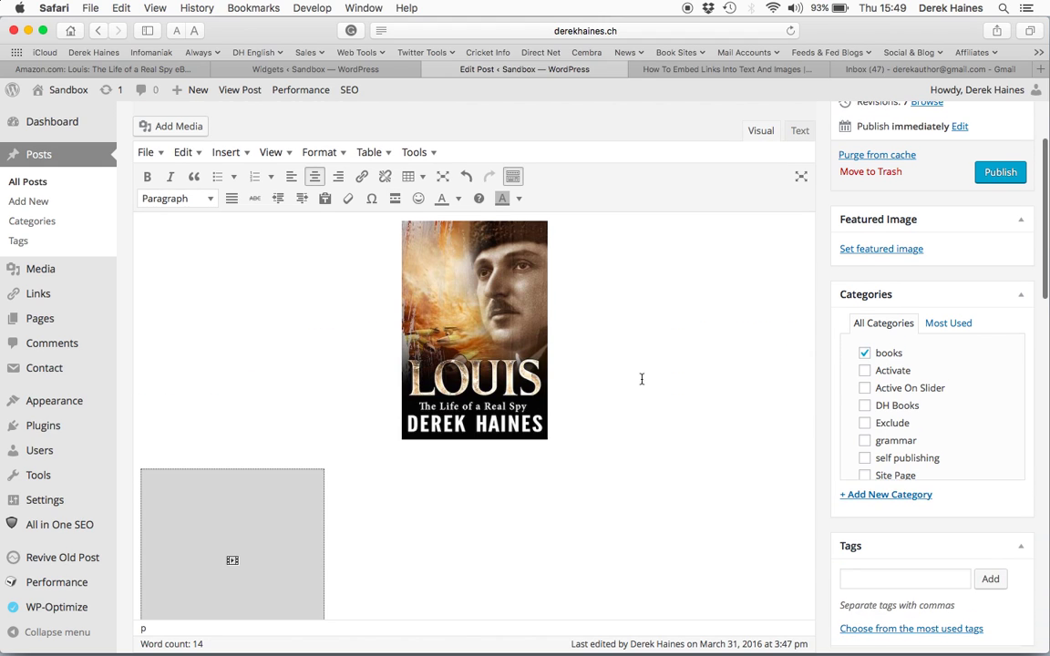
{"action": "scroll", "coordinate": [526, 518], "scroll_direction": "up", "scroll_amount": 4}
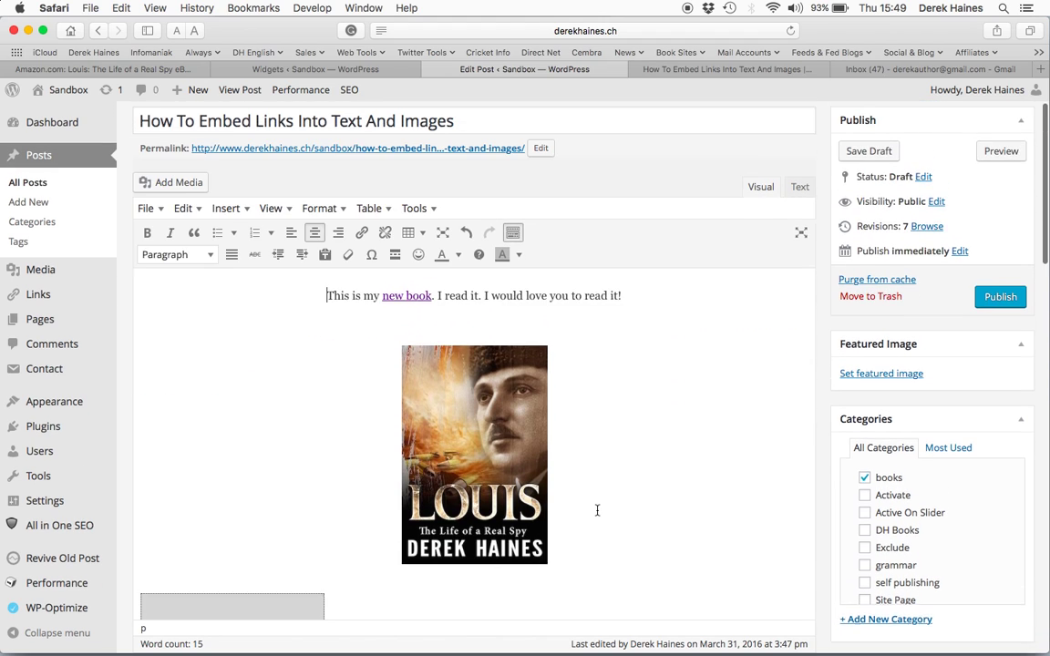
{"action": "left_click", "coordinate": [860, 182]}
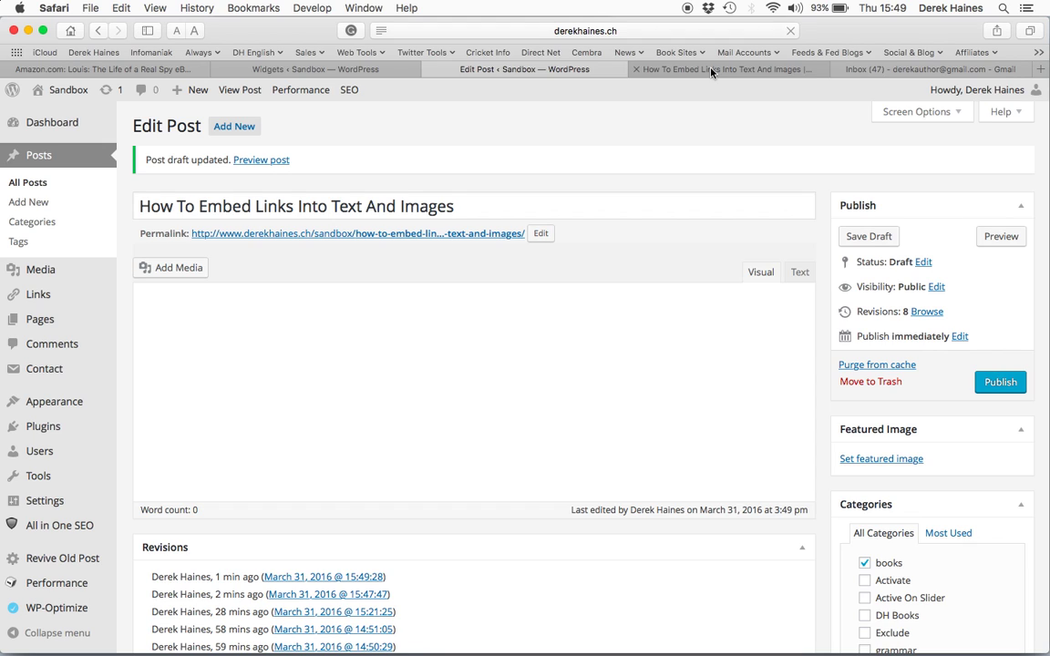
Reload the live post and open the embedded Kindle preview to confirm it shows Louis.
{"action": "left_click", "coordinate": [711, 71]}
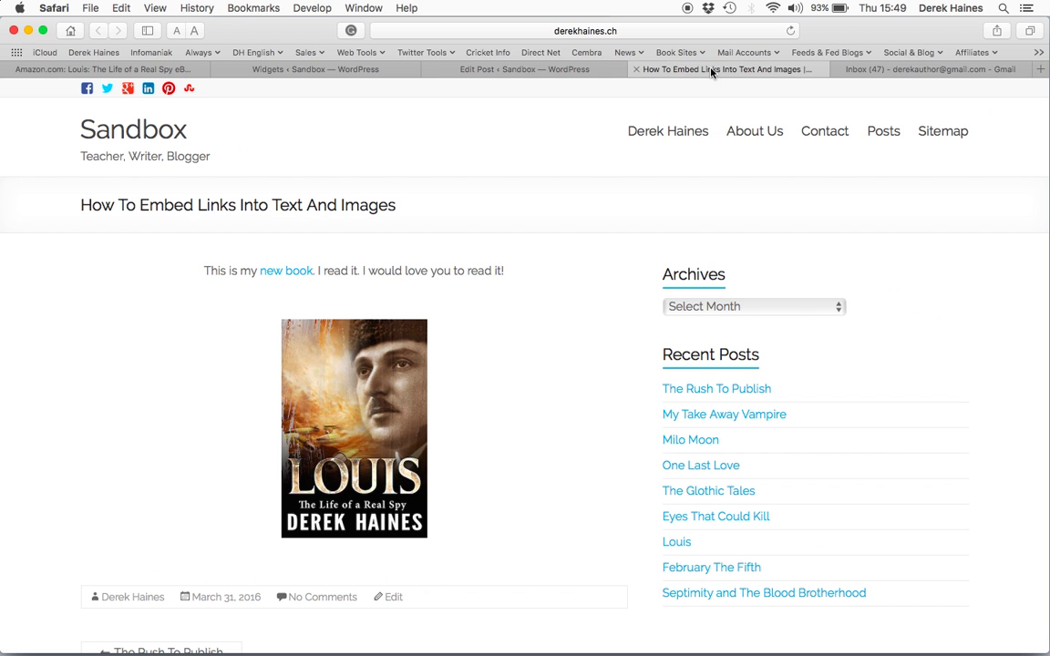
{"action": "right_click", "coordinate": [509, 228]}
{"action": "left_click", "coordinate": [533, 228]}
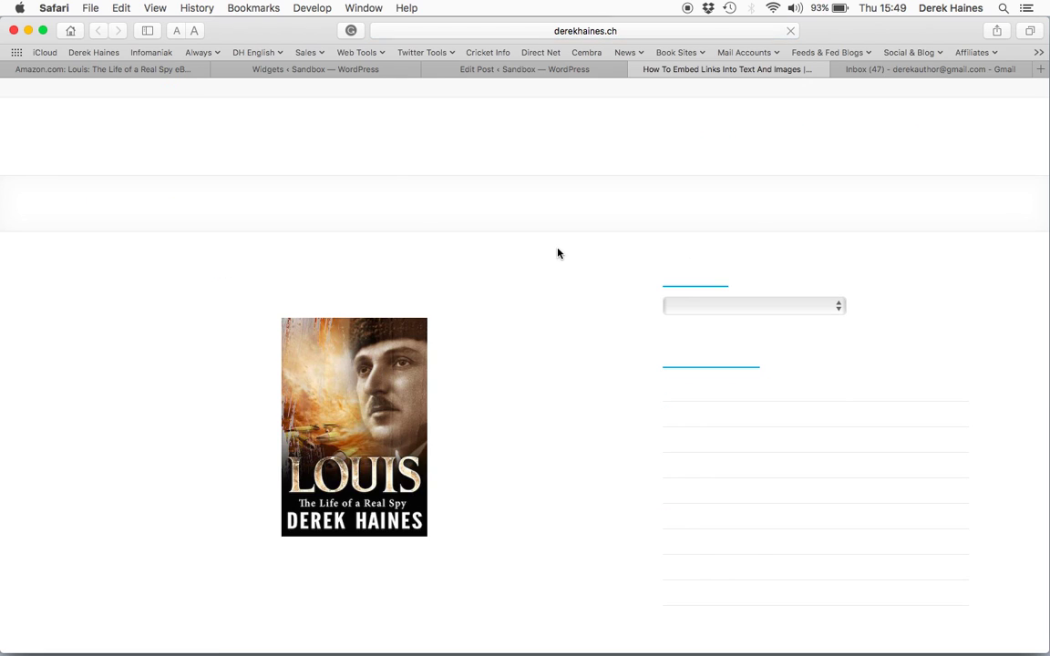
{"action": "scroll", "coordinate": [558, 252], "scroll_direction": "down", "scroll_amount": 8}
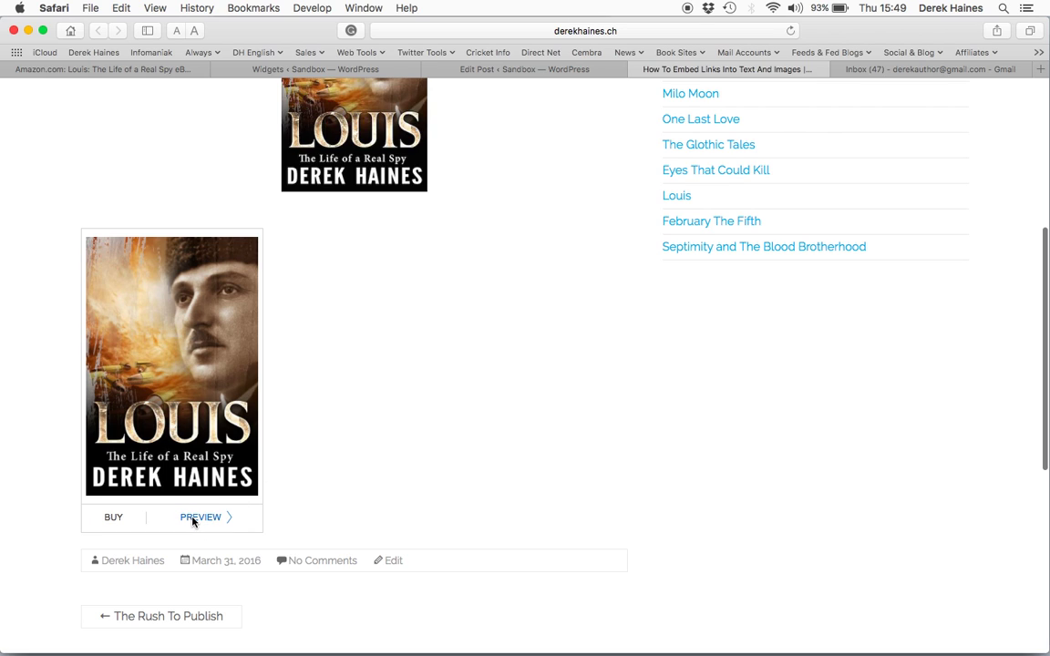
{"action": "left_click", "coordinate": [193, 518]}
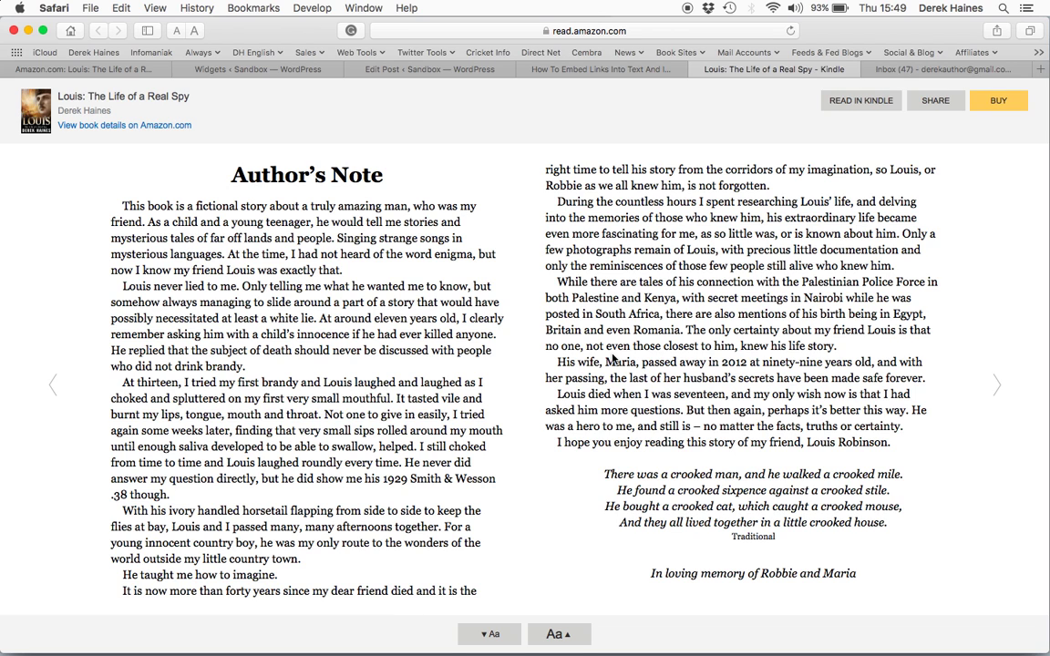
{"action": "left_click", "coordinate": [696, 70]}
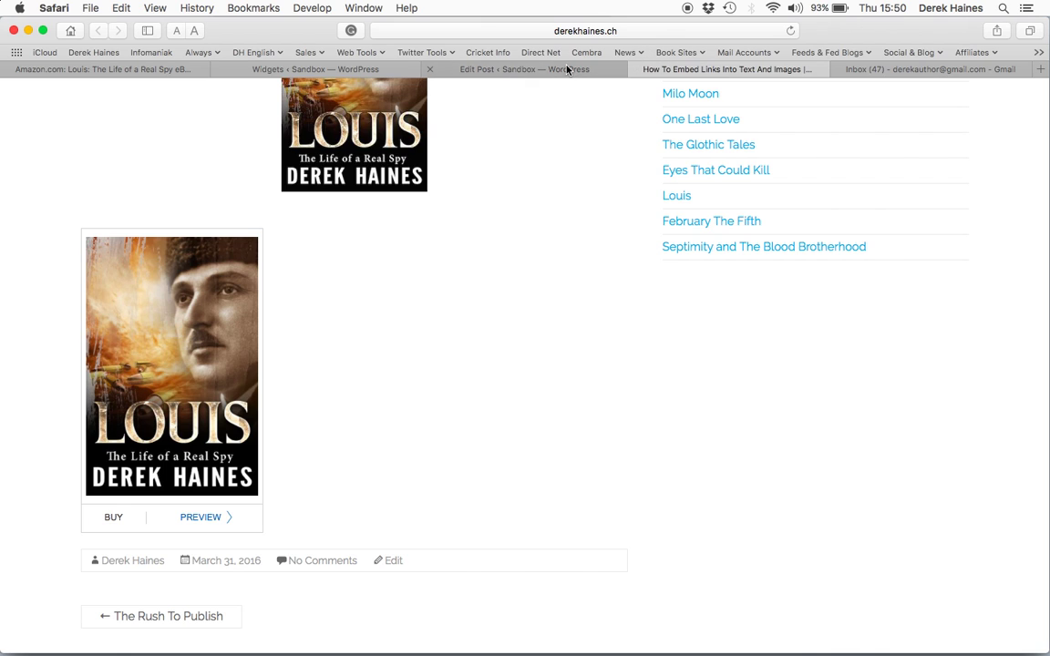
In the post's HTML view, type <center> tags around the linked cover and Kindle iframe.
{"action": "left_click", "coordinate": [511, 68]}
{"action": "scroll", "coordinate": [593, 458], "scroll_direction": "down", "scroll_amount": 3}
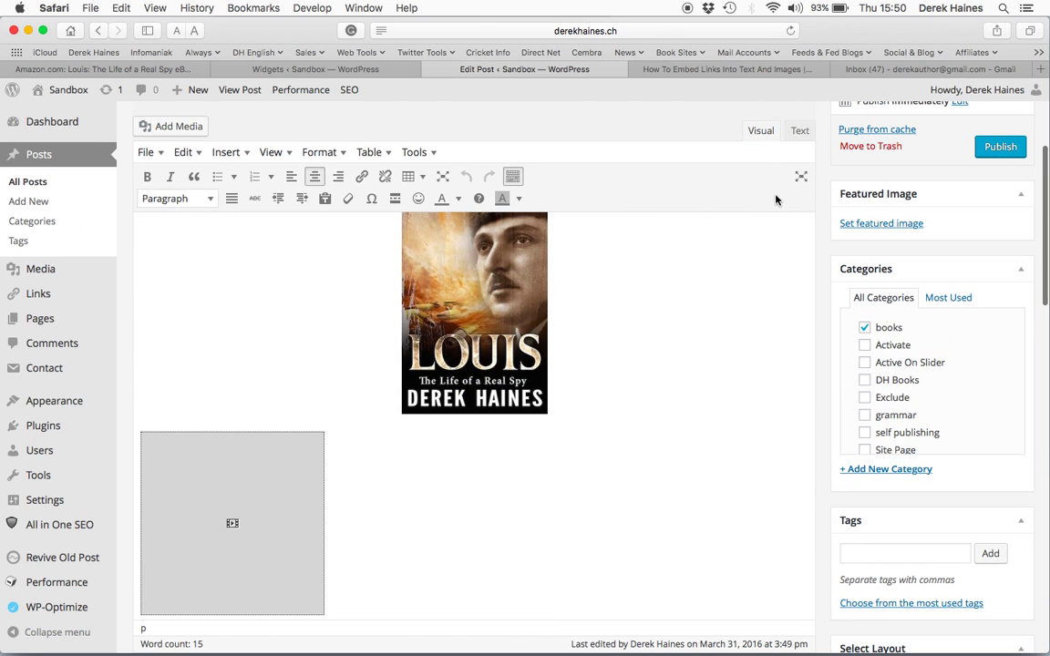
{"action": "left_click", "coordinate": [797, 132]}
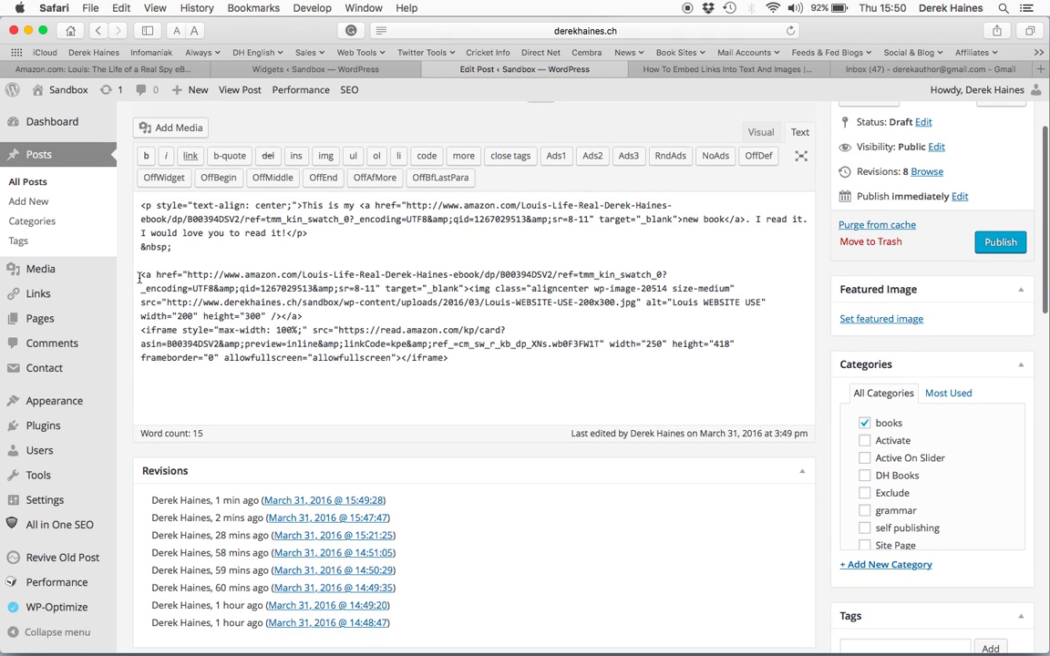
{"action": "scroll", "coordinate": [191, 283], "scroll_direction": "up", "scroll_amount": 3}
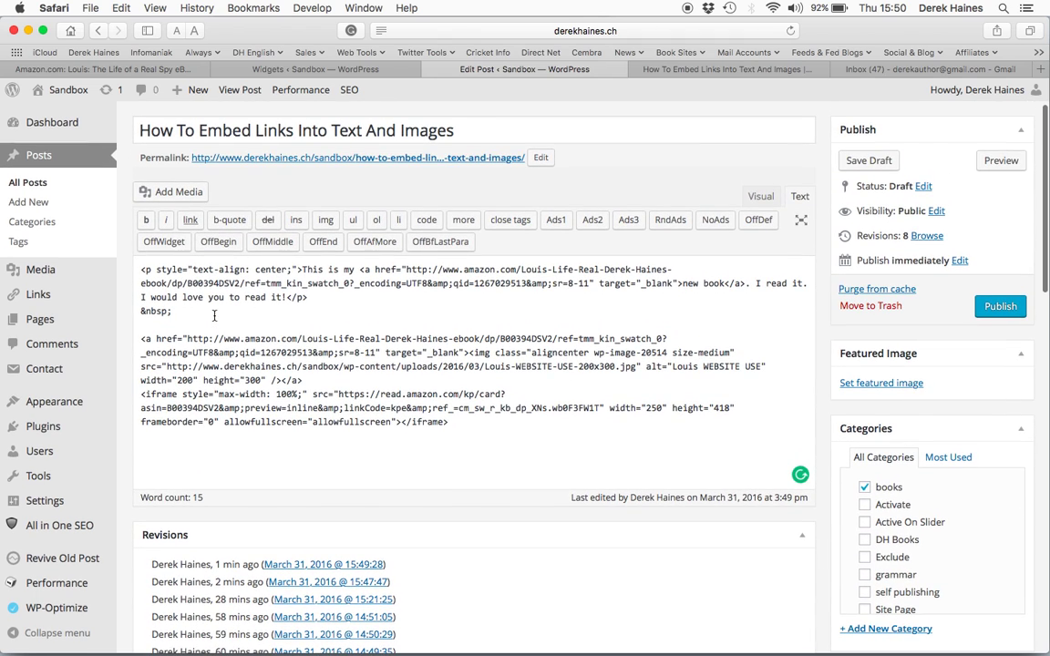
{"action": "type", "text": "<"}
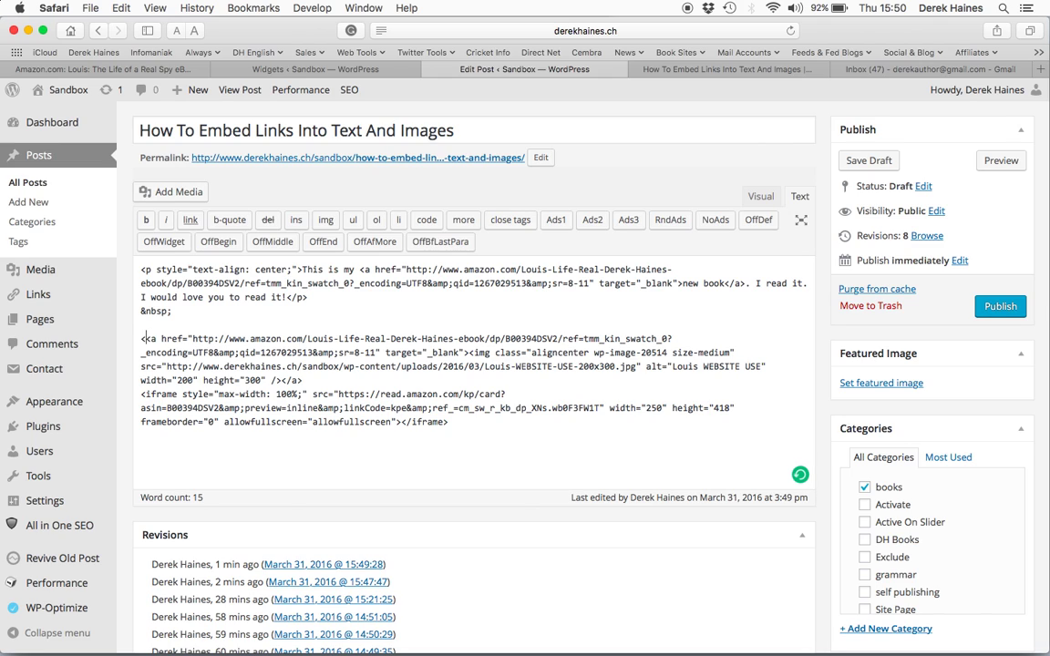
{"action": "type", "text": "center"}
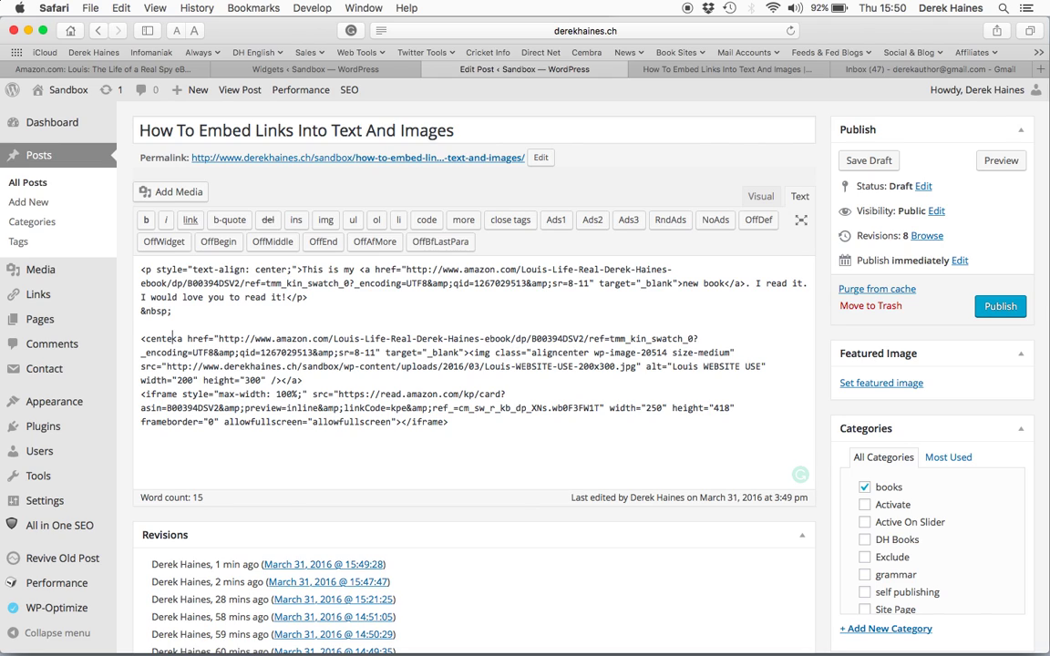
{"action": "type", "text": ">"}
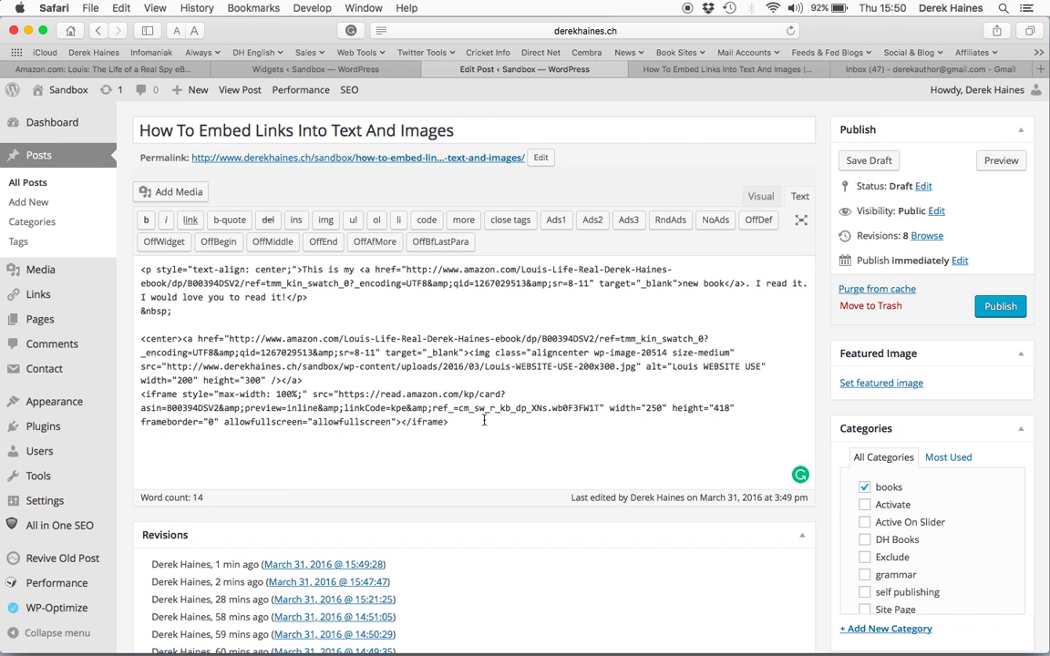
{"action": "type", "text": "</center>"}
{"action": "left_click", "coordinate": [869, 161]}
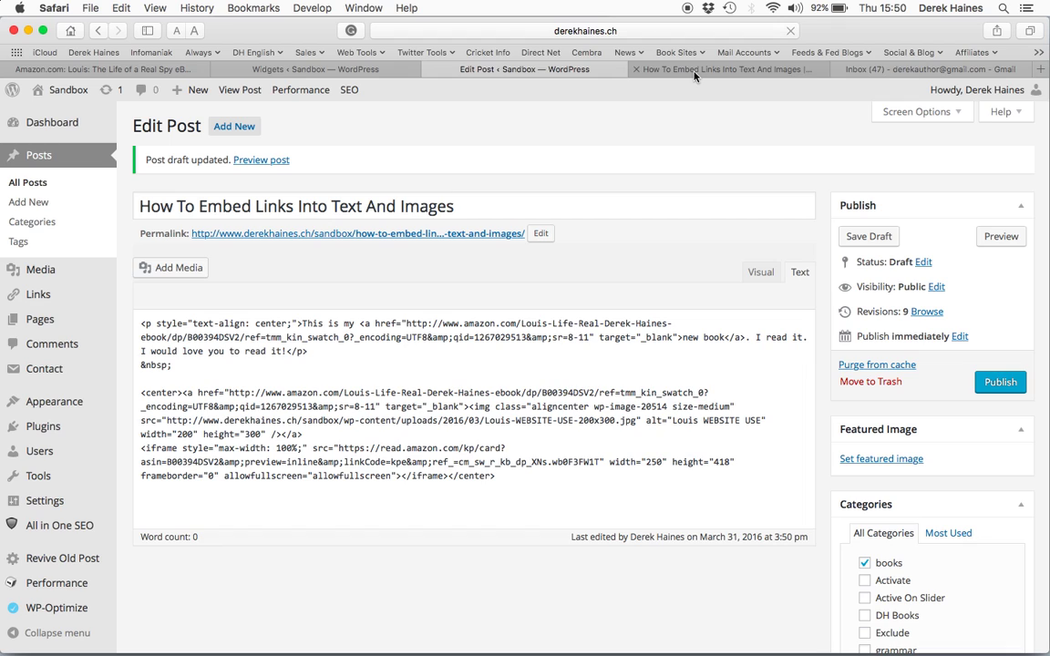
{"action": "left_click", "coordinate": [693, 72]}
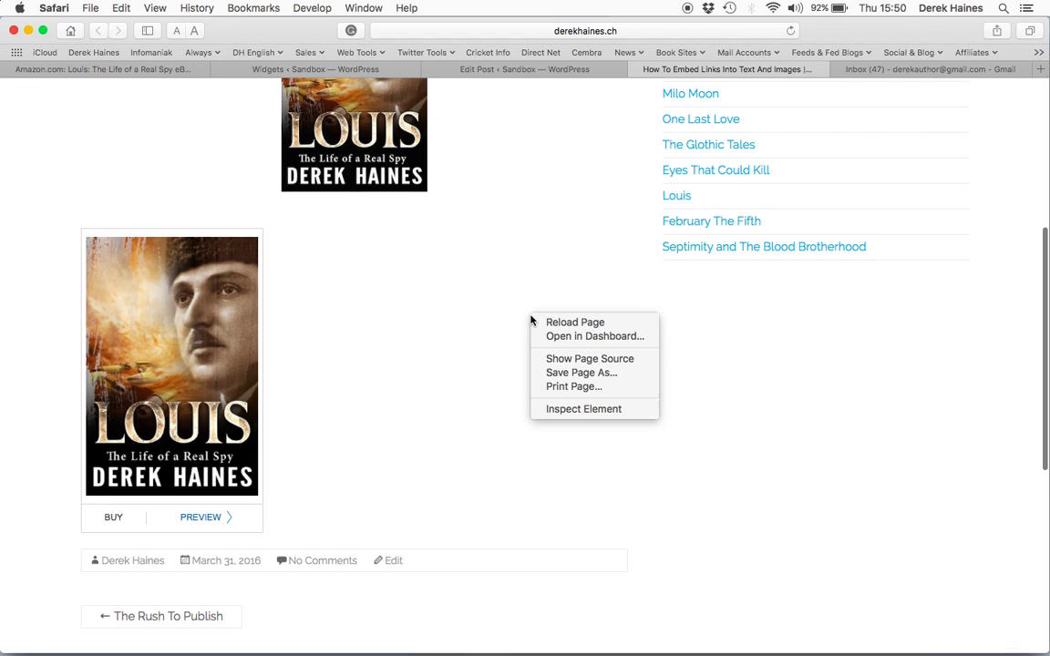
{"action": "right_click", "coordinate": [532, 320]}
{"action": "left_click", "coordinate": [582, 324]}
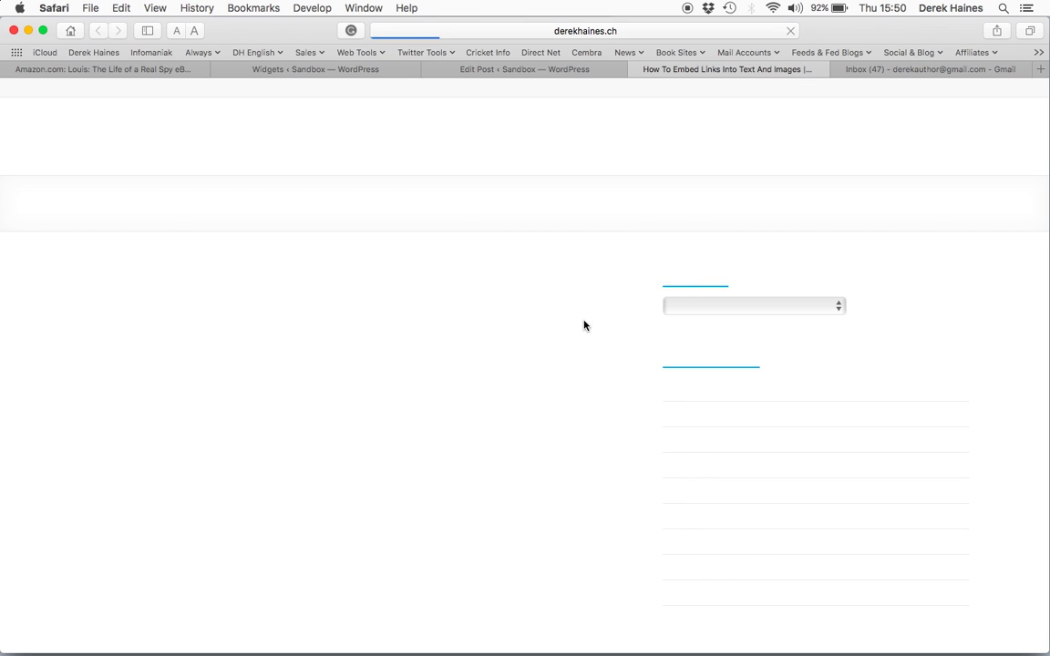
{"action": "scroll", "coordinate": [584, 325], "scroll_direction": "up", "scroll_amount": 4}
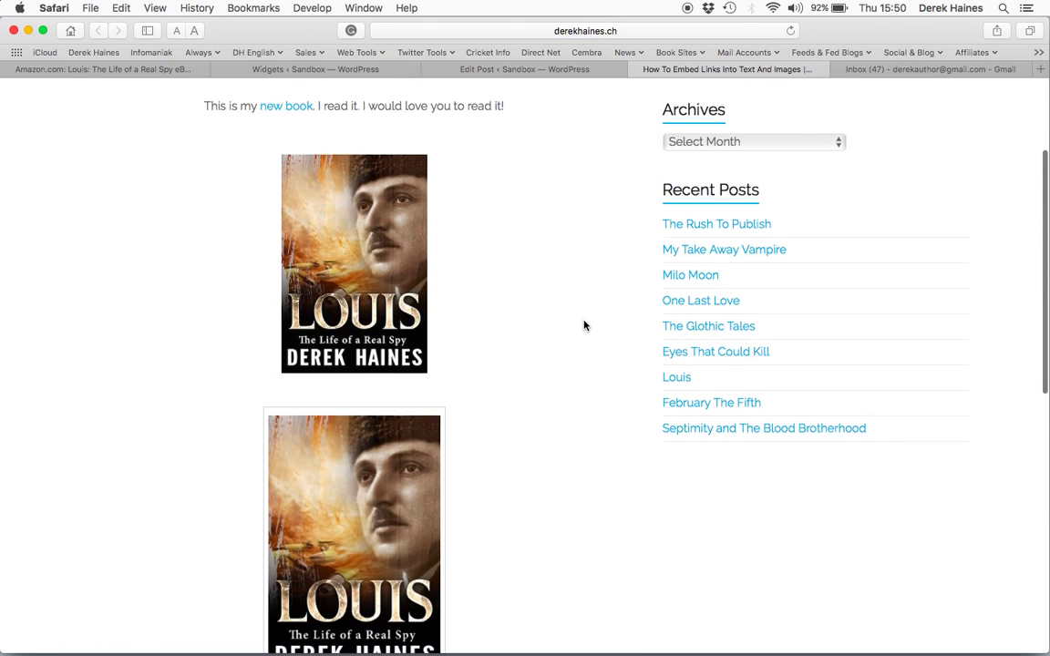
{"action": "scroll", "coordinate": [490, 369], "scroll_direction": "up", "scroll_amount": 2}
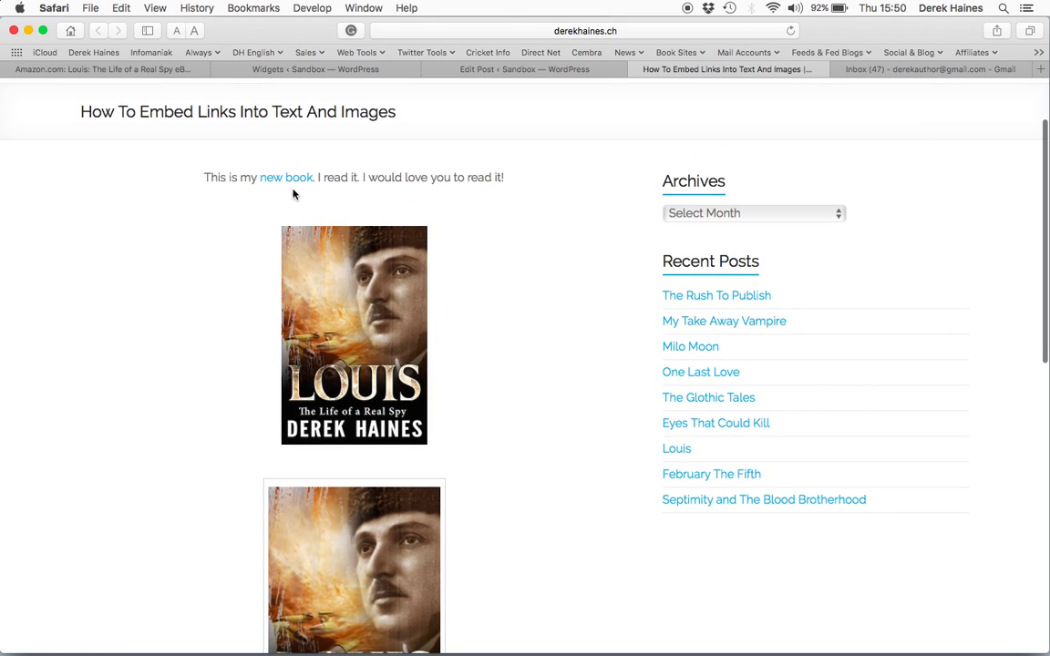
{"action": "scroll", "coordinate": [522, 334], "scroll_direction": "down", "scroll_amount": 8}
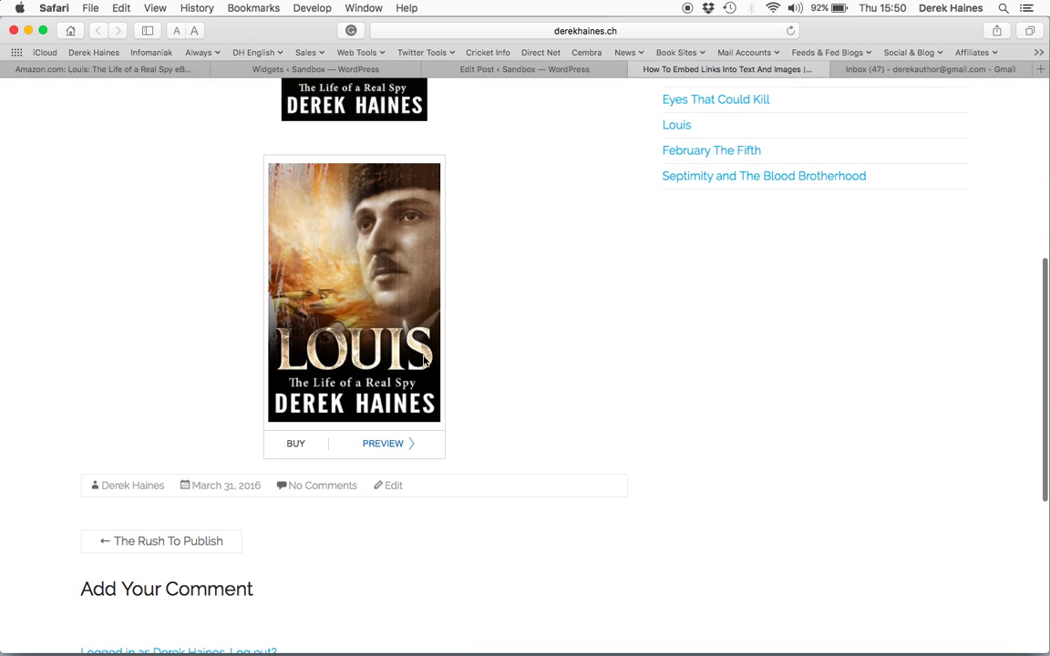
{"action": "scroll", "coordinate": [542, 353], "scroll_direction": "up", "scroll_amount": 2}
{"action": "scroll", "coordinate": [542, 353], "scroll_direction": "up", "scroll_amount": 10}
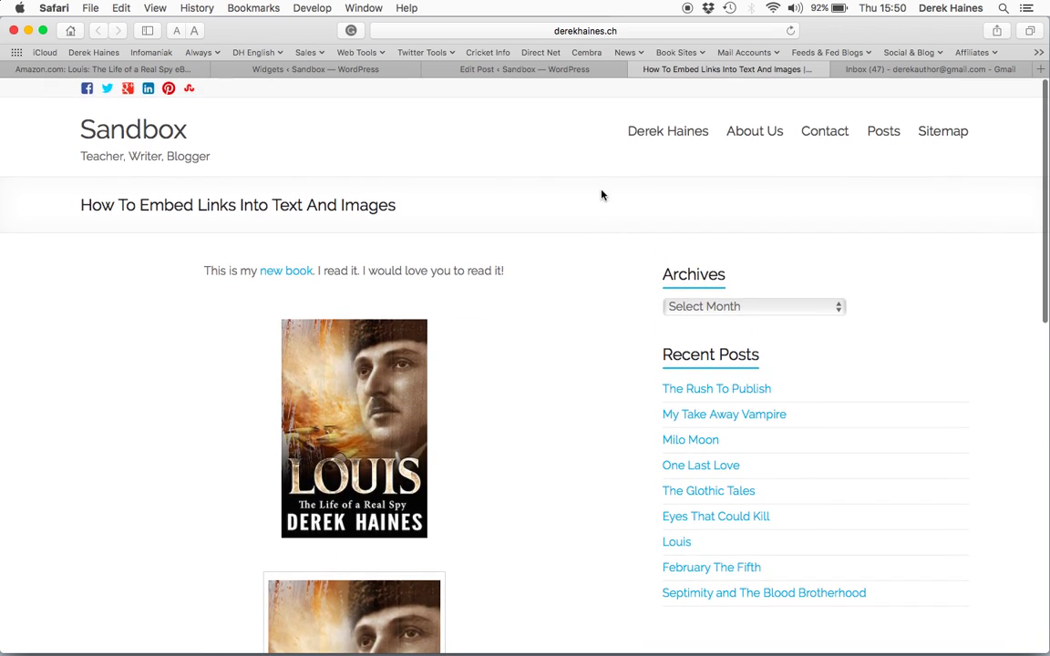
{"action": "mouse_move", "coordinate": [504, 649]}
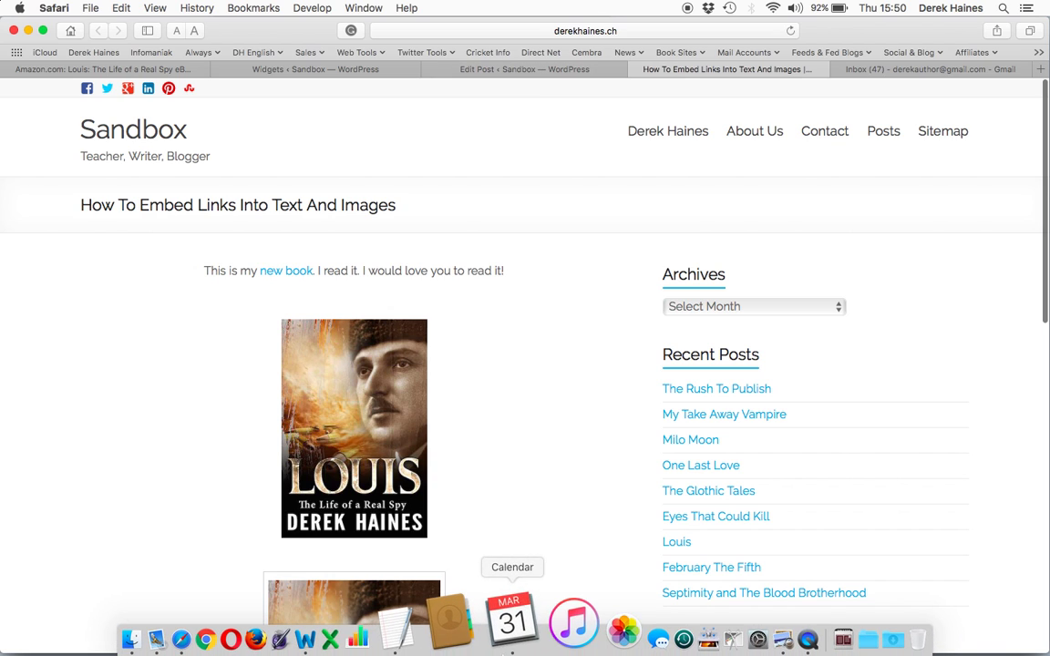
Copy the Amazon book URL from the TextEdit note and return to the Word document.
{"action": "left_click", "coordinate": [359, 633]}
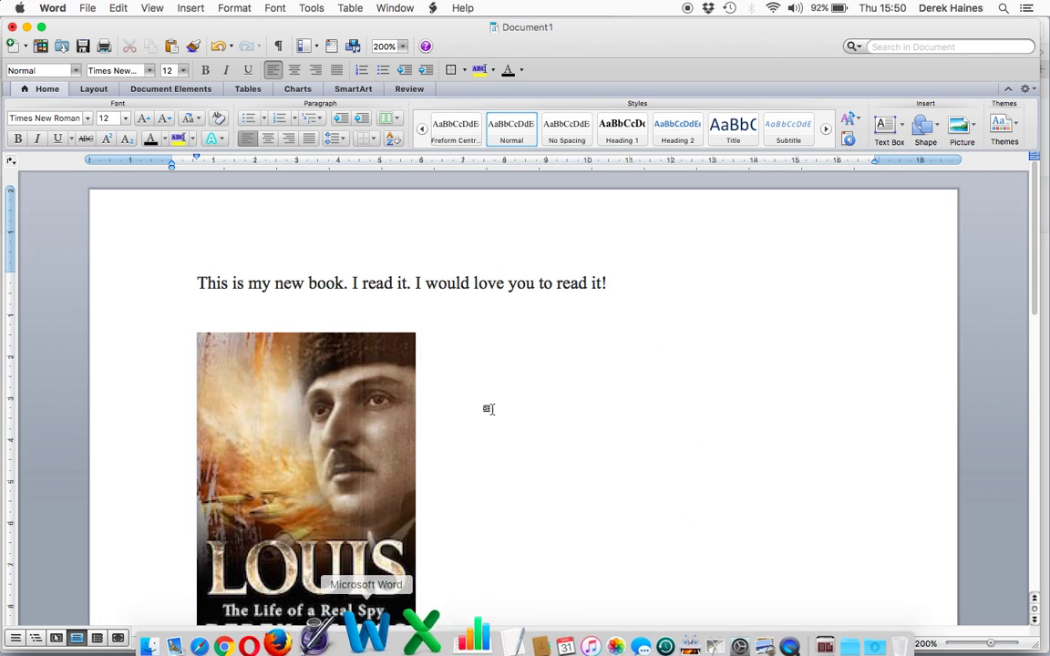
{"action": "scroll", "coordinate": [572, 372], "scroll_direction": "down", "scroll_amount": 3}
{"action": "scroll", "coordinate": [572, 372], "scroll_direction": "up", "scroll_amount": 3}
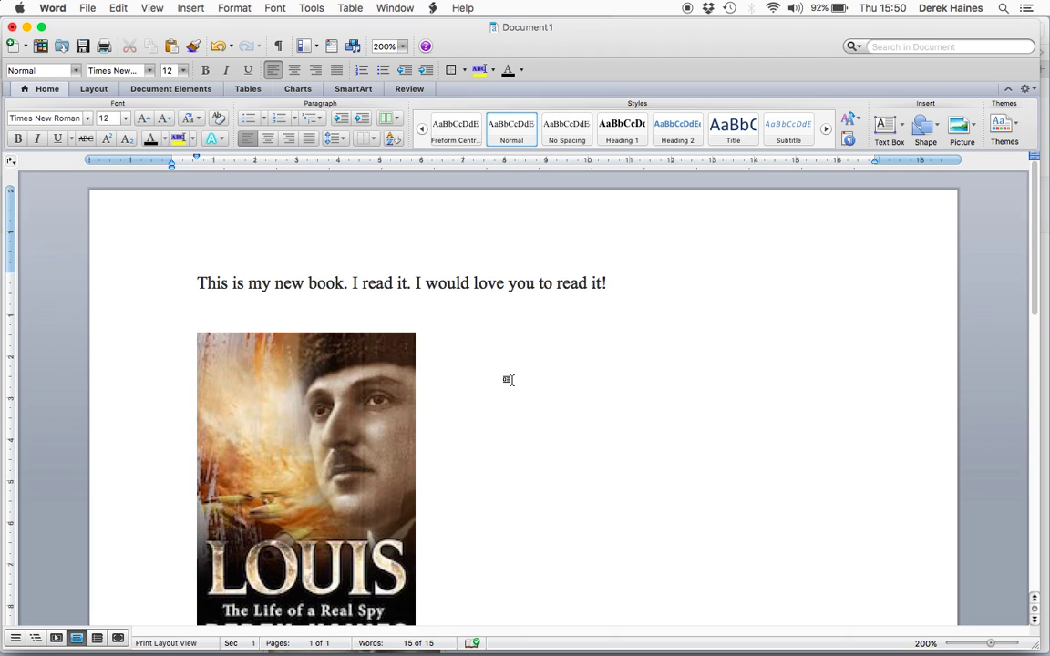
{"action": "scroll", "coordinate": [509, 380], "scroll_direction": "down", "scroll_amount": 1}
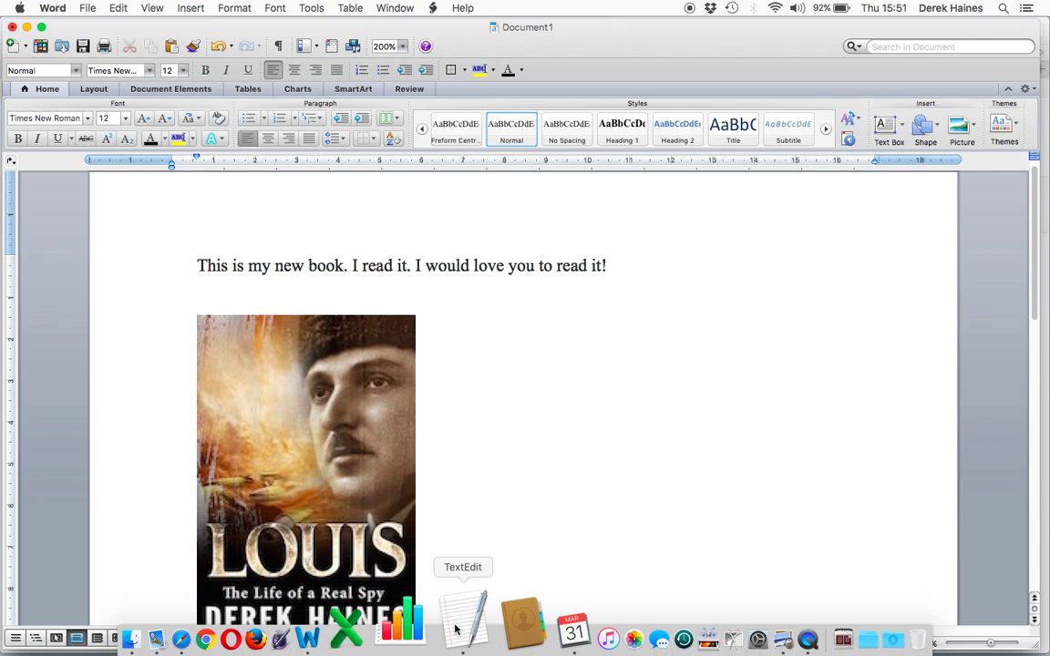
{"action": "left_click", "coordinate": [456, 629]}
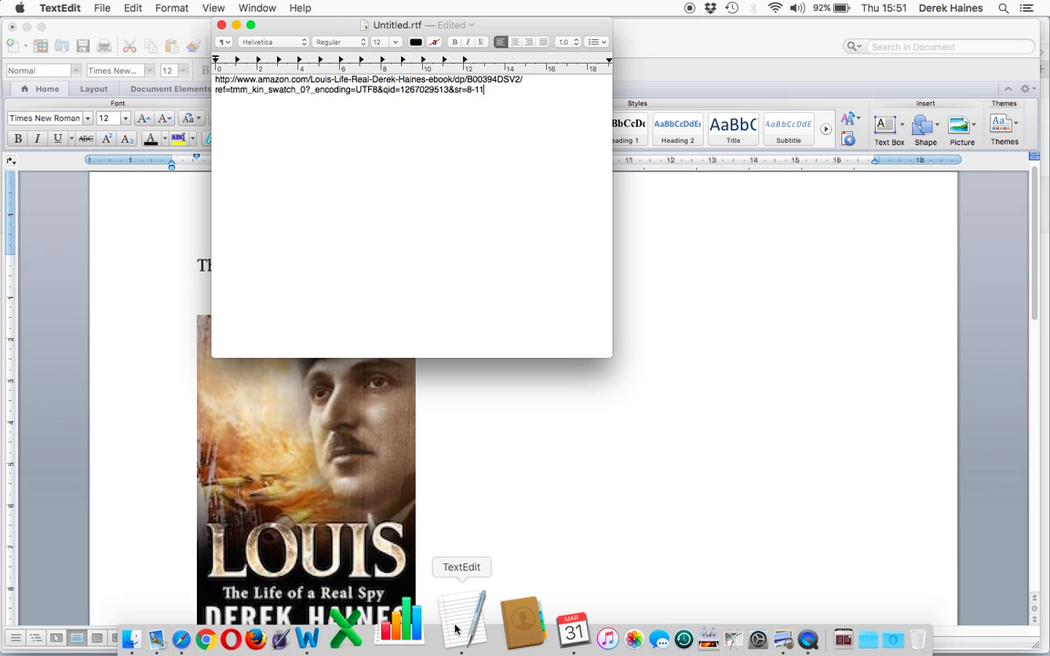
{"action": "triple_click", "coordinate": [398, 84]}
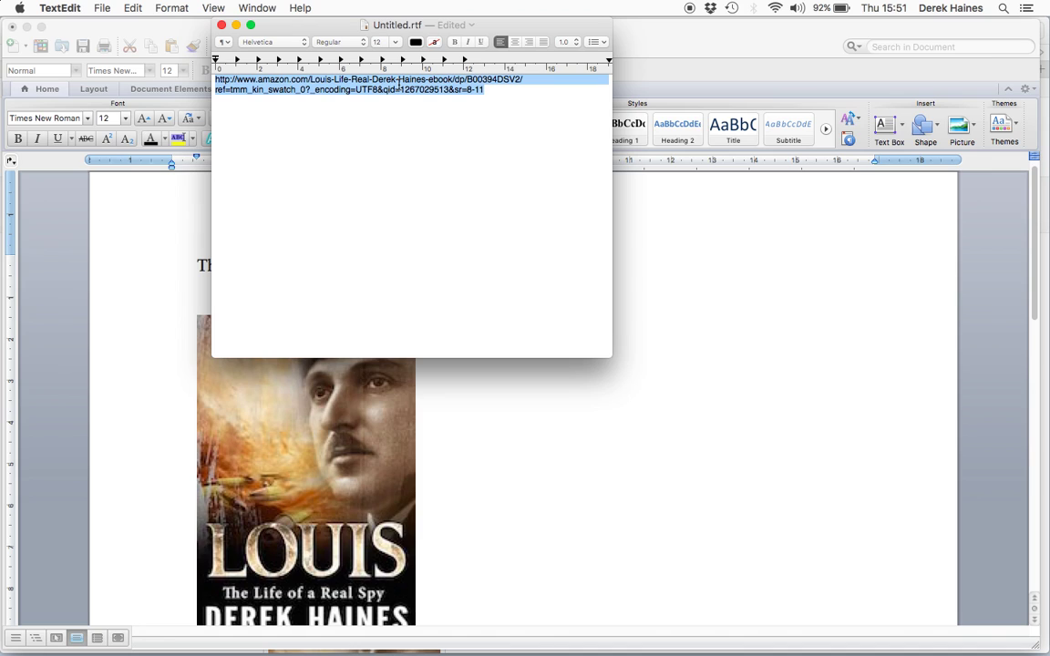
{"action": "left_click", "coordinate": [687, 216]}
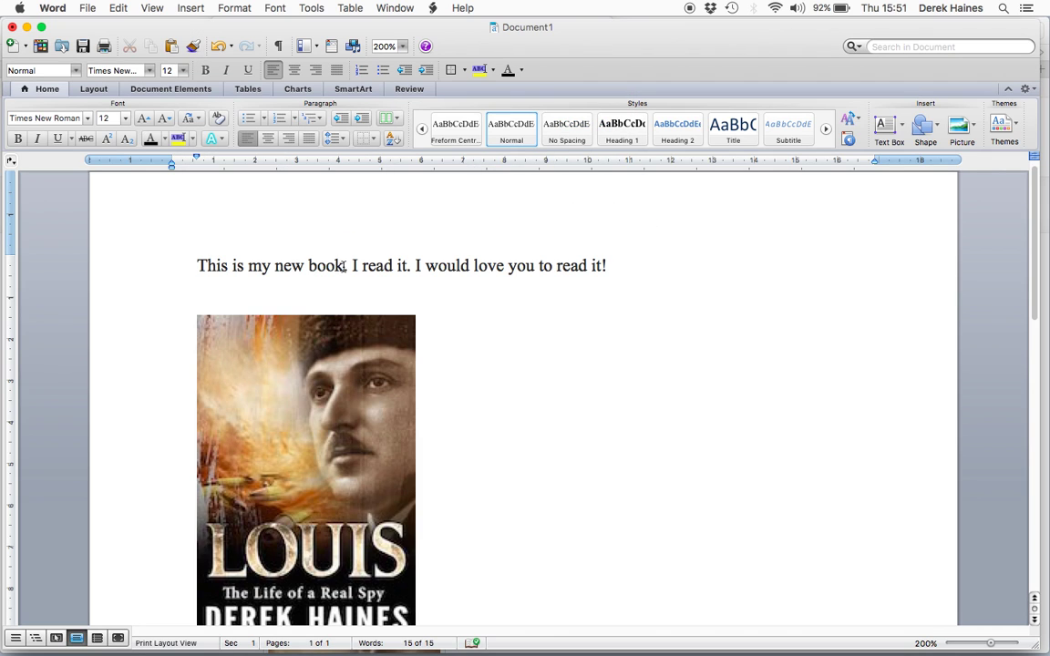
Hyperlink 'new book' in the Word sentence to the pasted Amazon book URL.
{"action": "left_click_drag", "start_coordinate": [344, 266], "coordinate": [281, 268]}
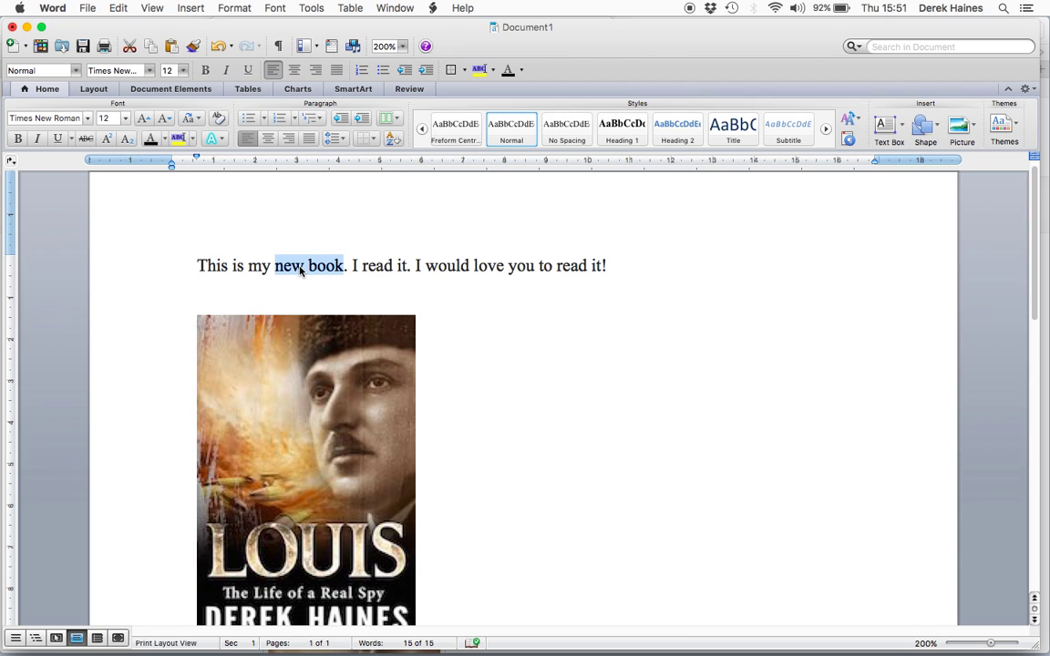
{"action": "right_click", "coordinate": [300, 270]}
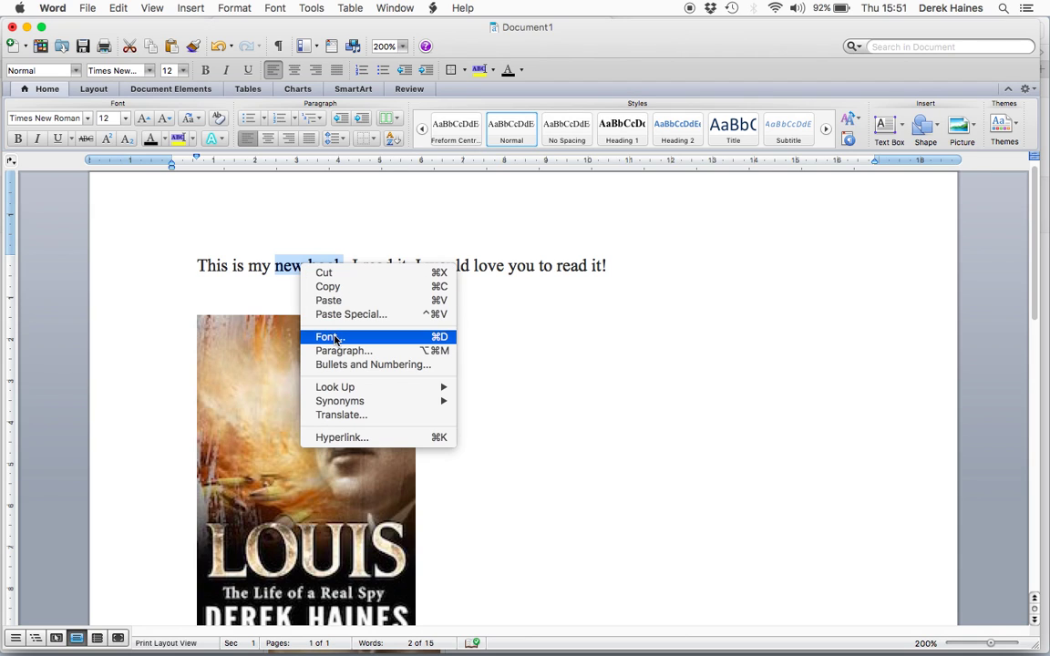
{"action": "left_click", "coordinate": [343, 439]}
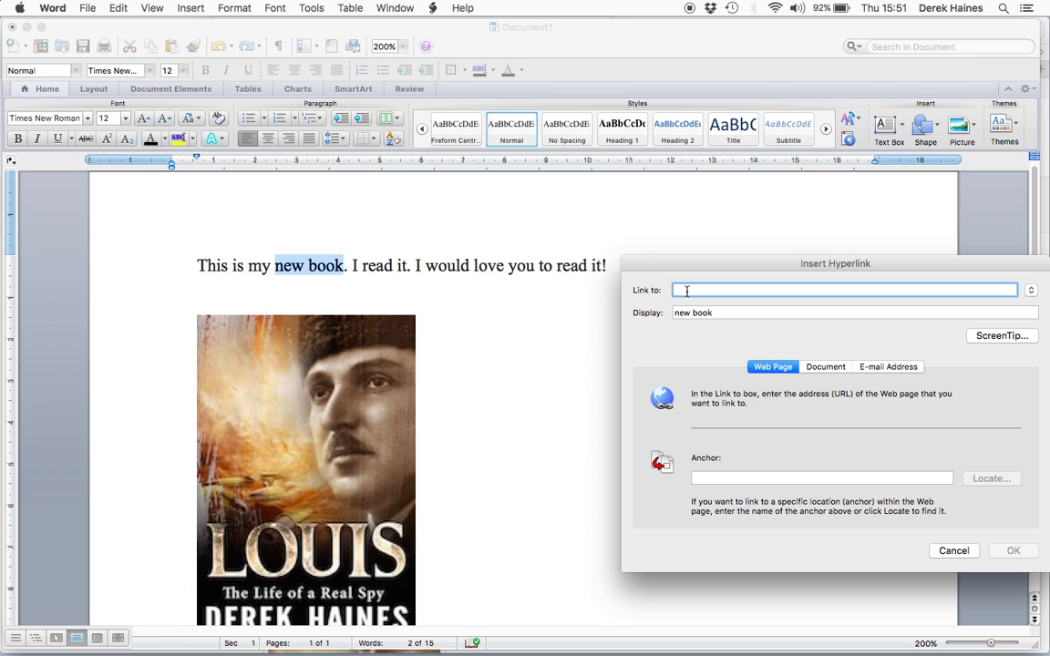
{"action": "key", "text": "super+v"}
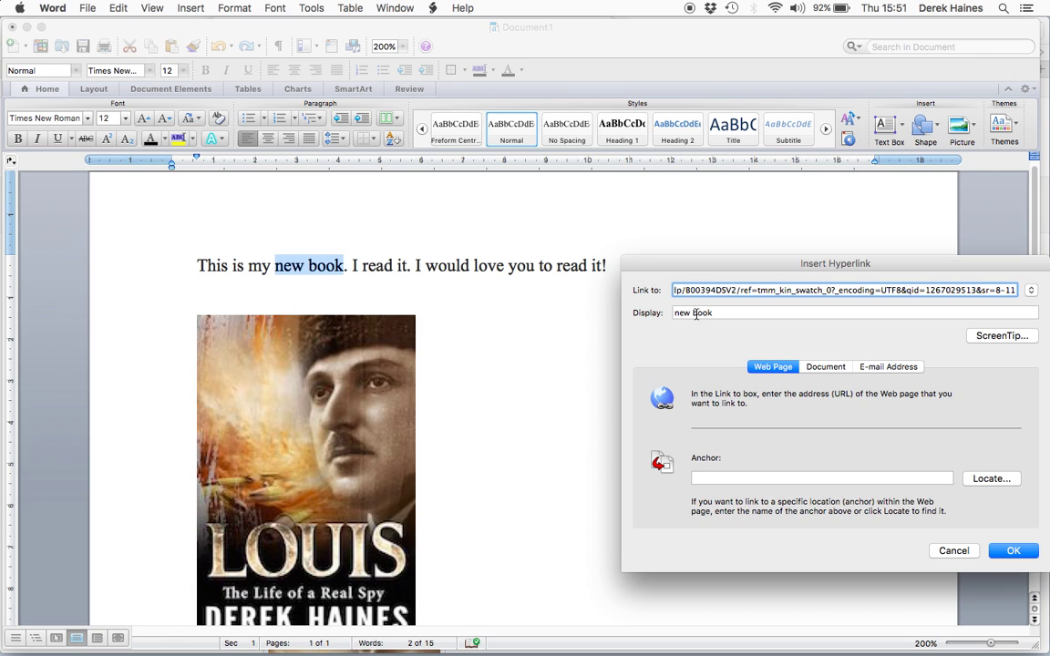
{"action": "left_click", "coordinate": [1007, 553]}
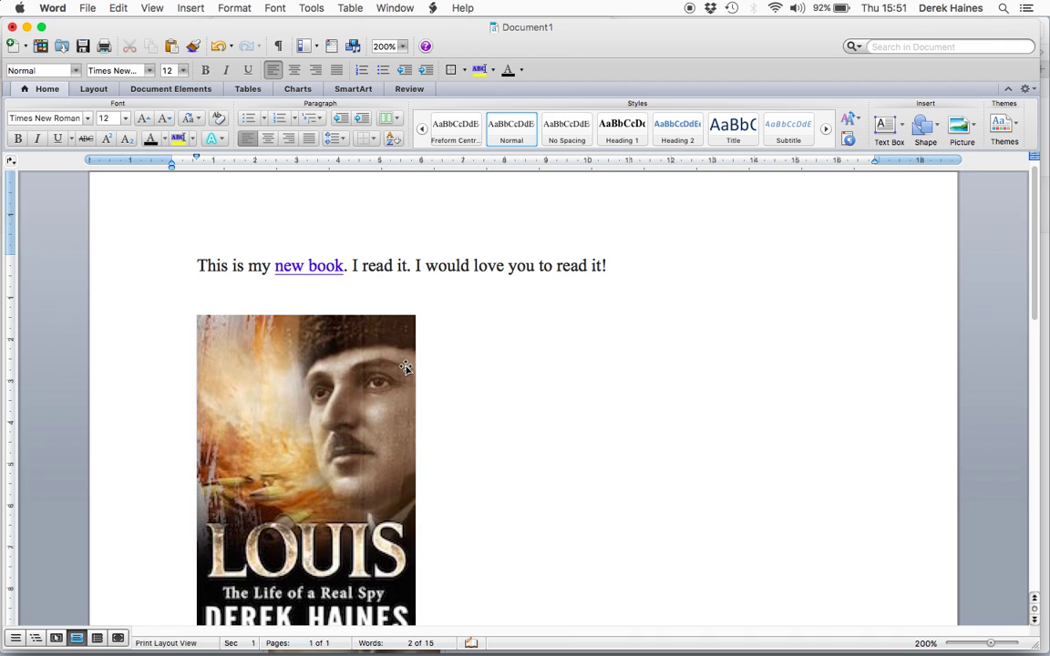
Hyperlink the book cover picture in Word to the pasted Amazon book page URL.
{"action": "right_click", "coordinate": [318, 401]}
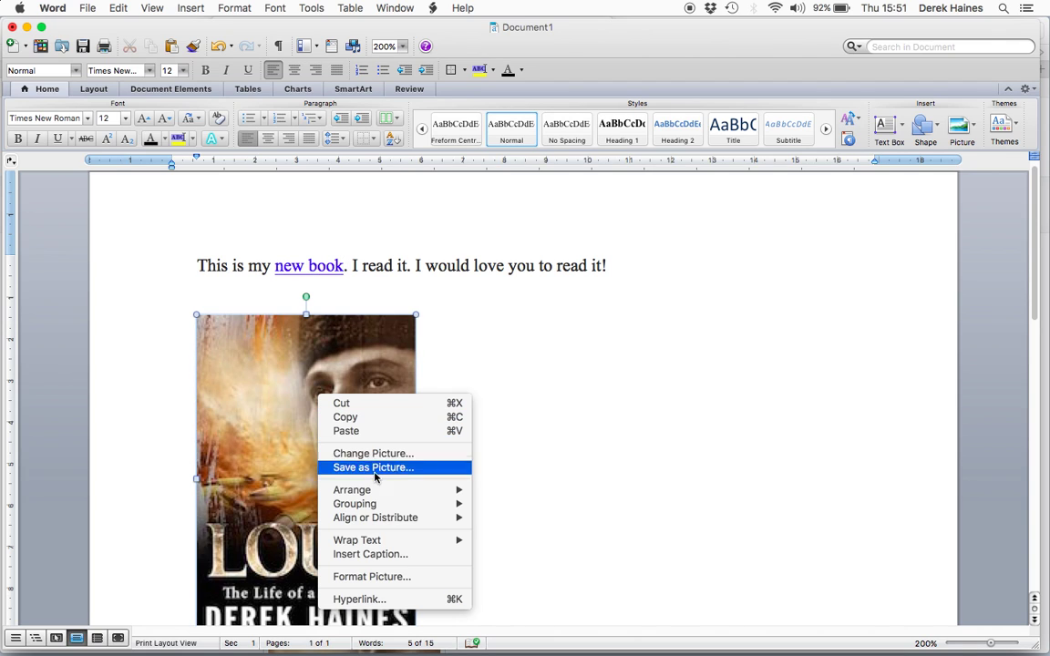
{"action": "left_click", "coordinate": [377, 604]}
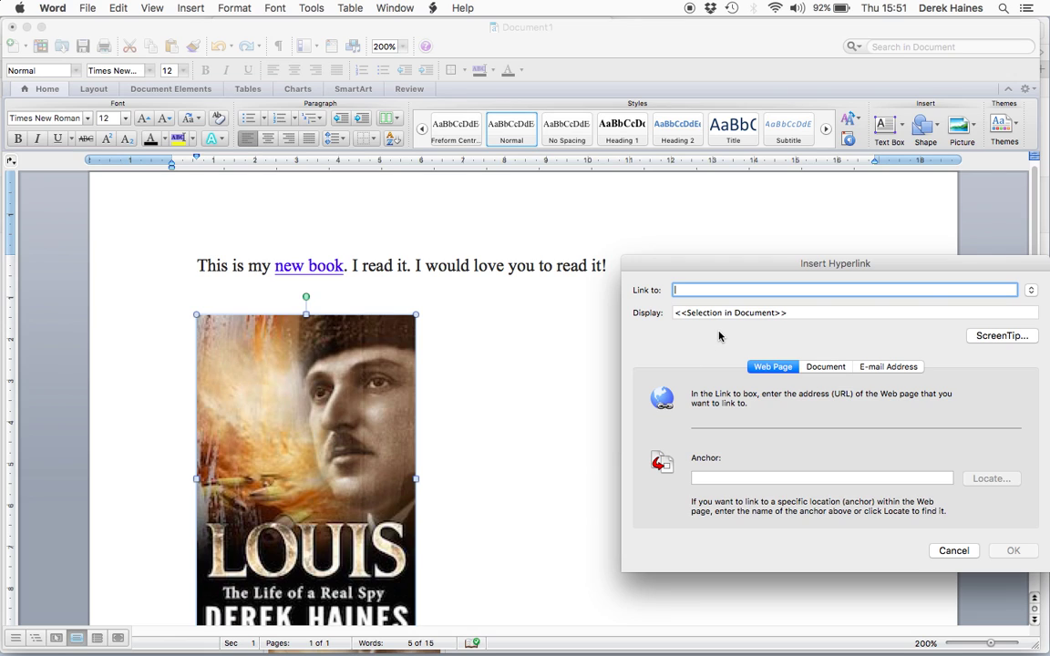
{"action": "key", "text": "super+v"}
{"action": "left_click", "coordinate": [1030, 558]}
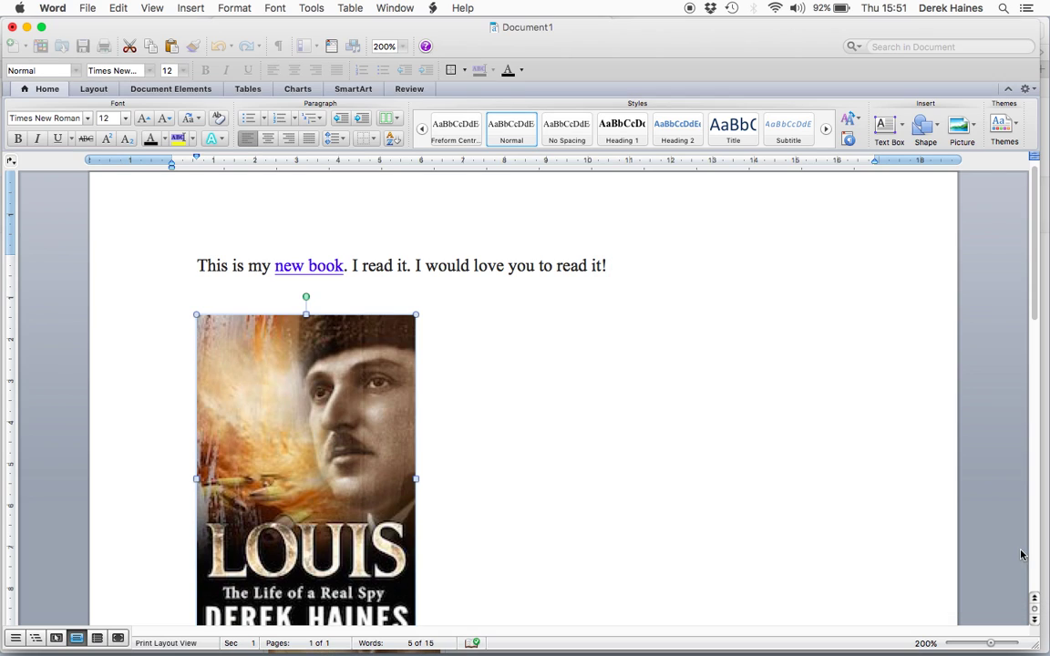
{"action": "left_click", "coordinate": [532, 459]}
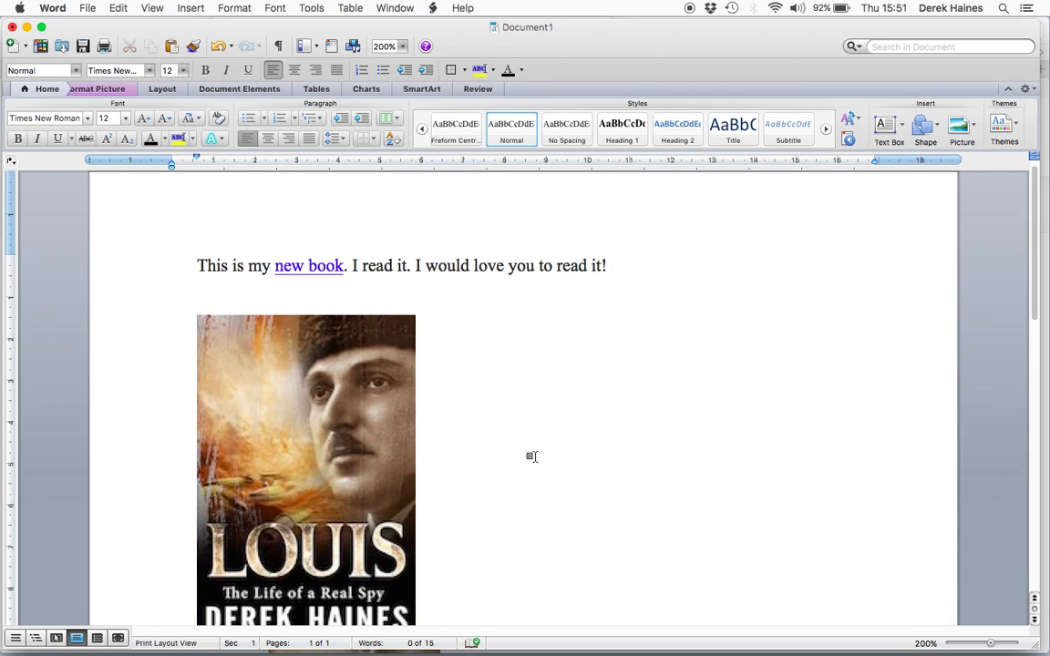
Follow the cover picture's link to test it, then check the result in the browser.
{"action": "left_click", "coordinate": [345, 478]}
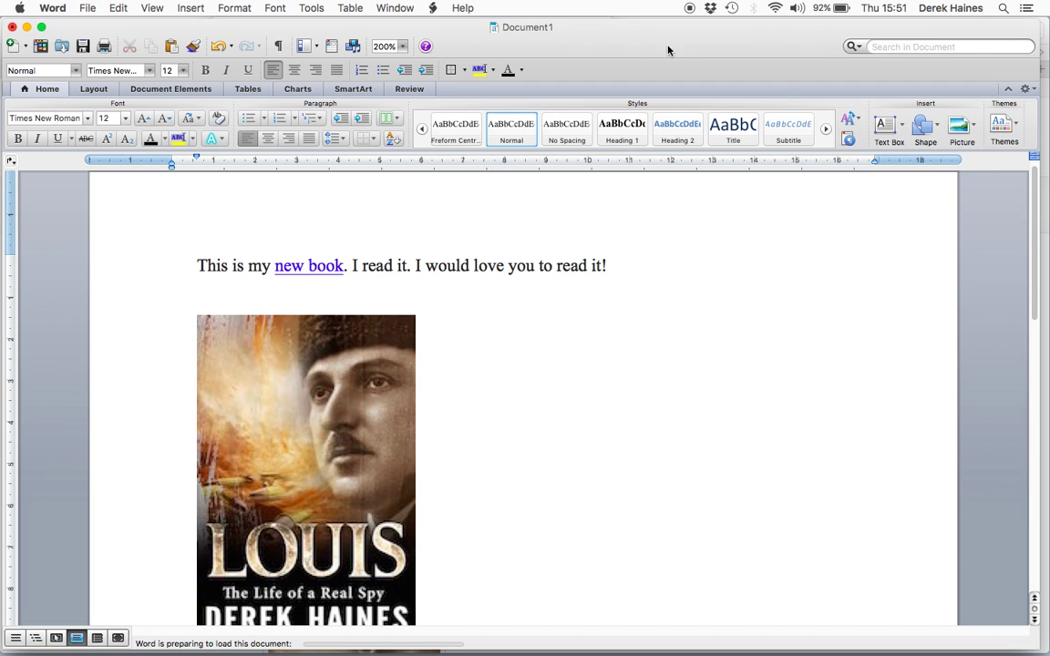
{"action": "mouse_move", "coordinate": [383, 638]}
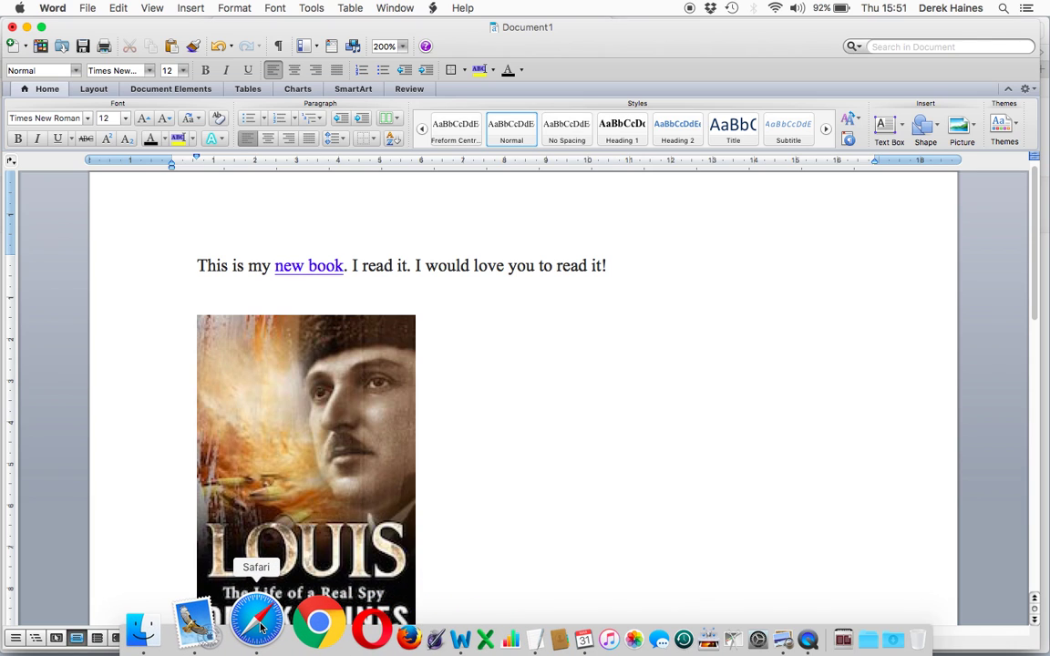
{"action": "left_click", "coordinate": [260, 627]}
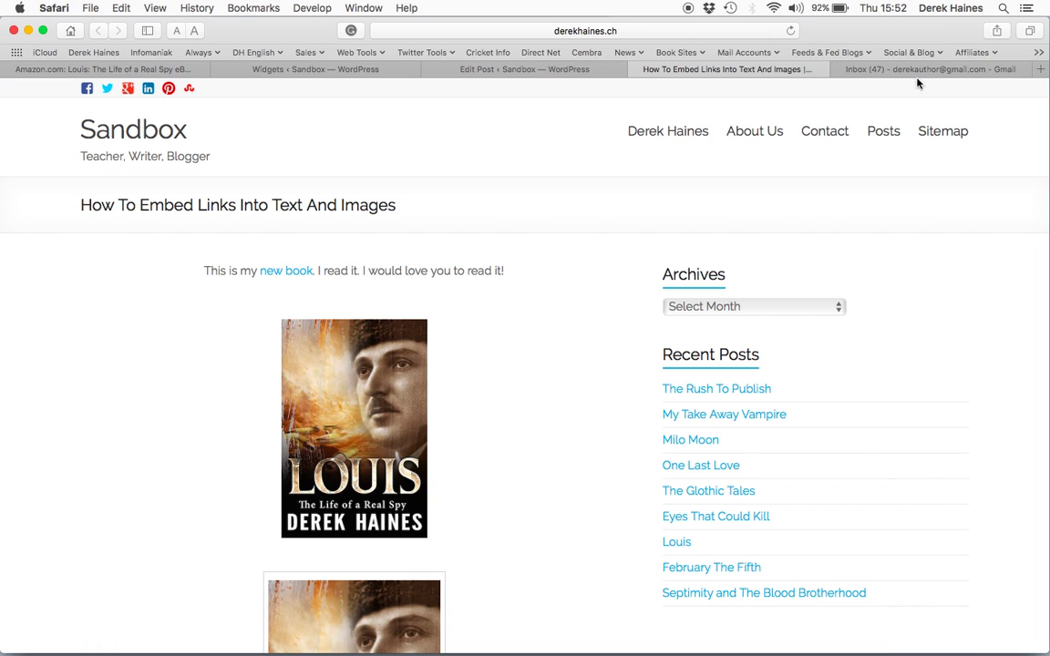
Link 'new book.' in the Gmail draft to the pasted Amazon URL, then return to the Amazon tab.
{"action": "left_click", "coordinate": [914, 70]}
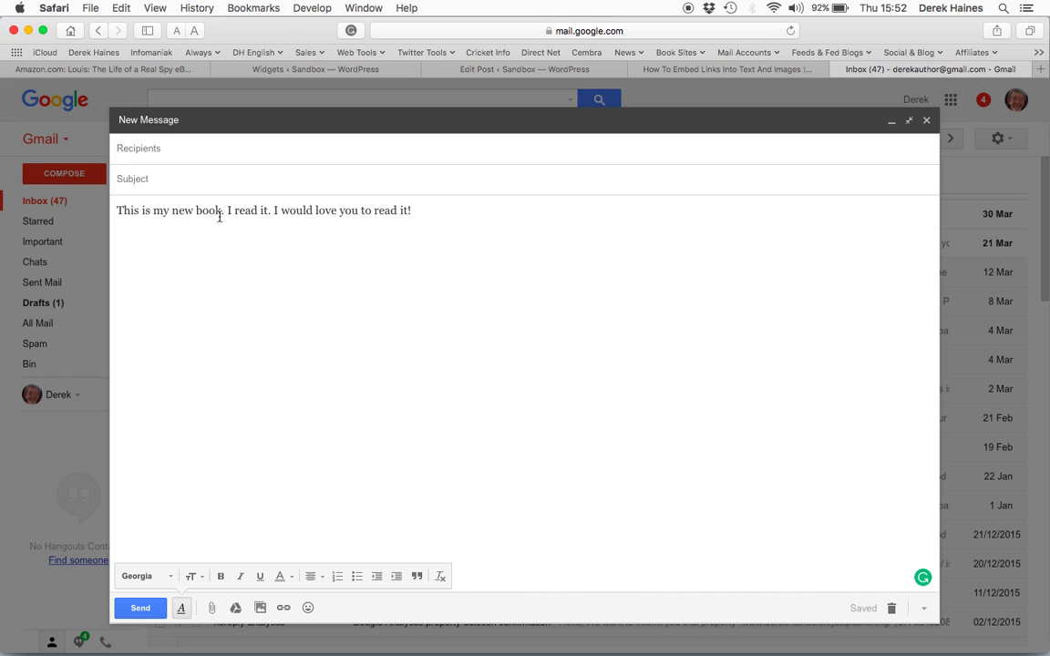
{"action": "left_click_drag", "start_coordinate": [225, 212], "coordinate": [177, 215]}
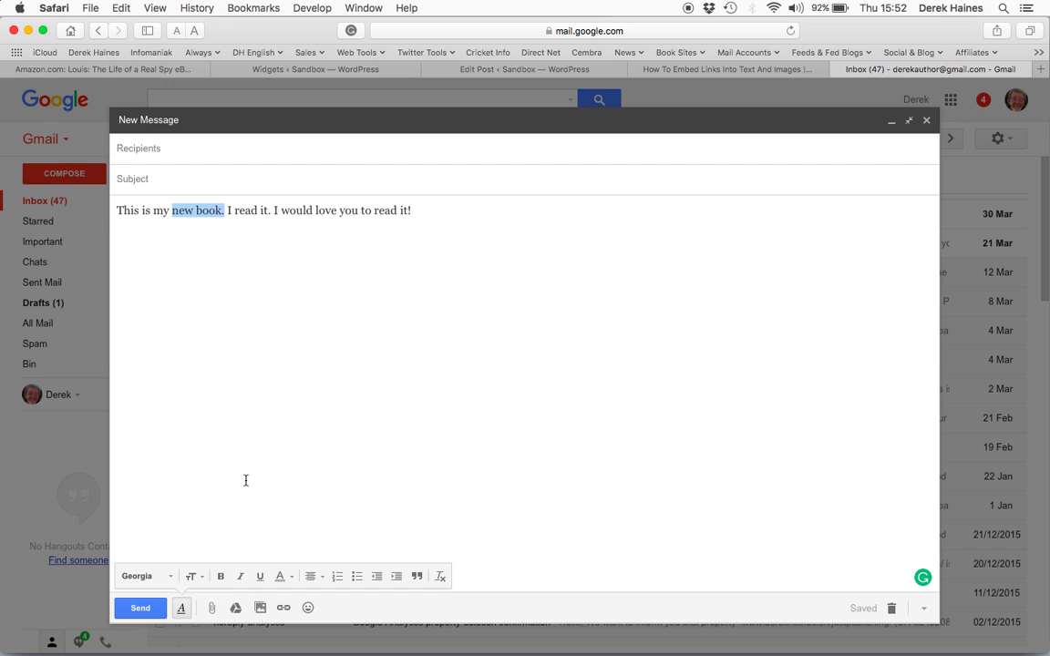
{"action": "left_click", "coordinate": [283, 609]}
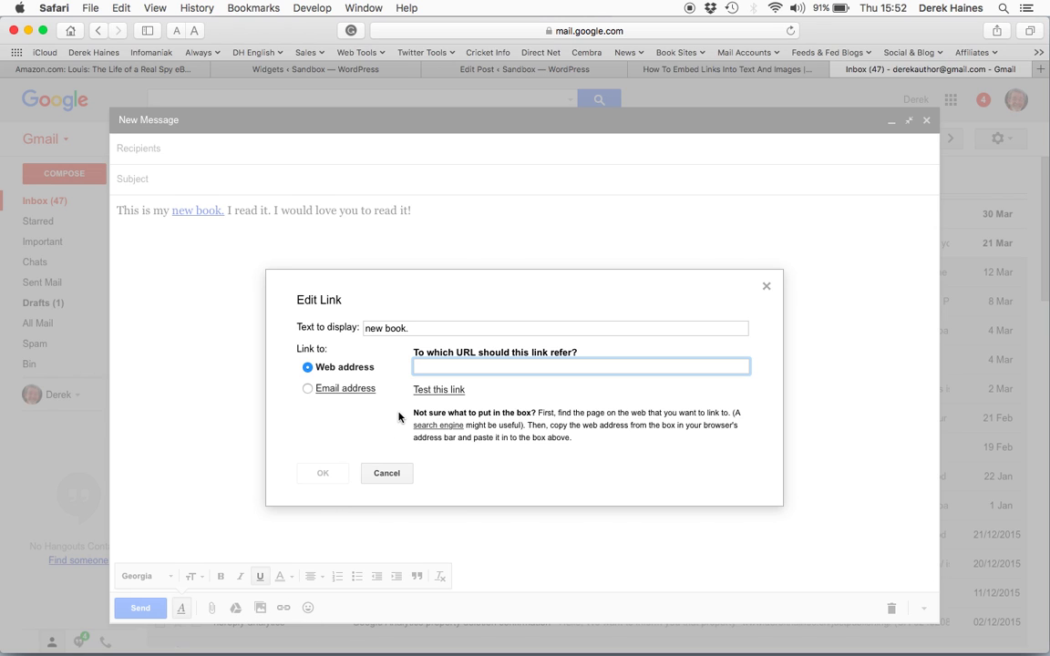
{"action": "key", "text": "super+v"}
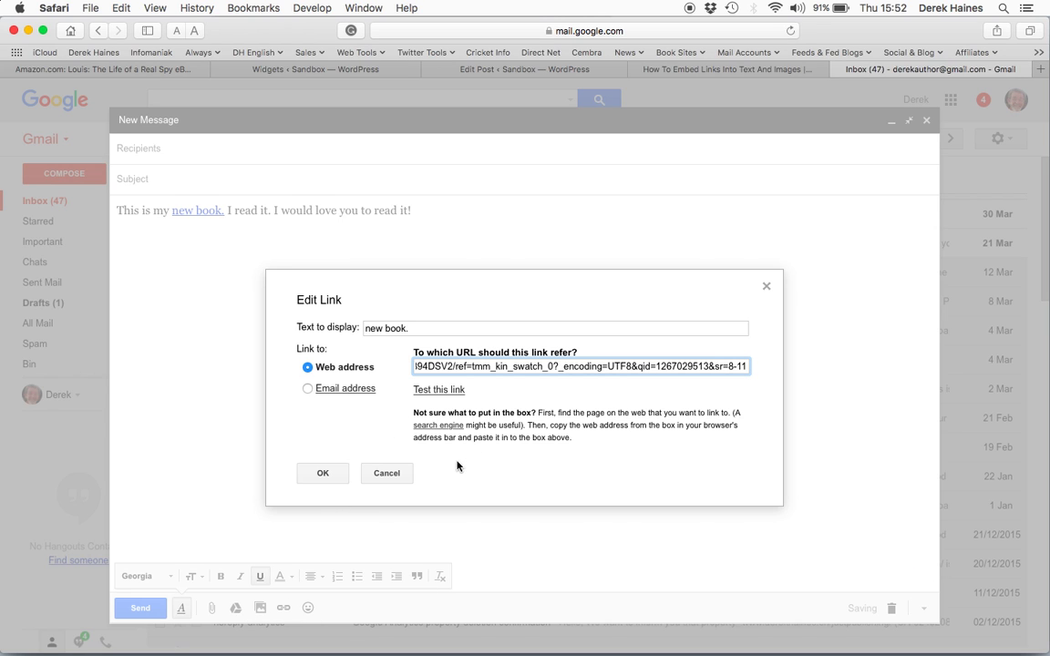
{"action": "left_click", "coordinate": [329, 475]}
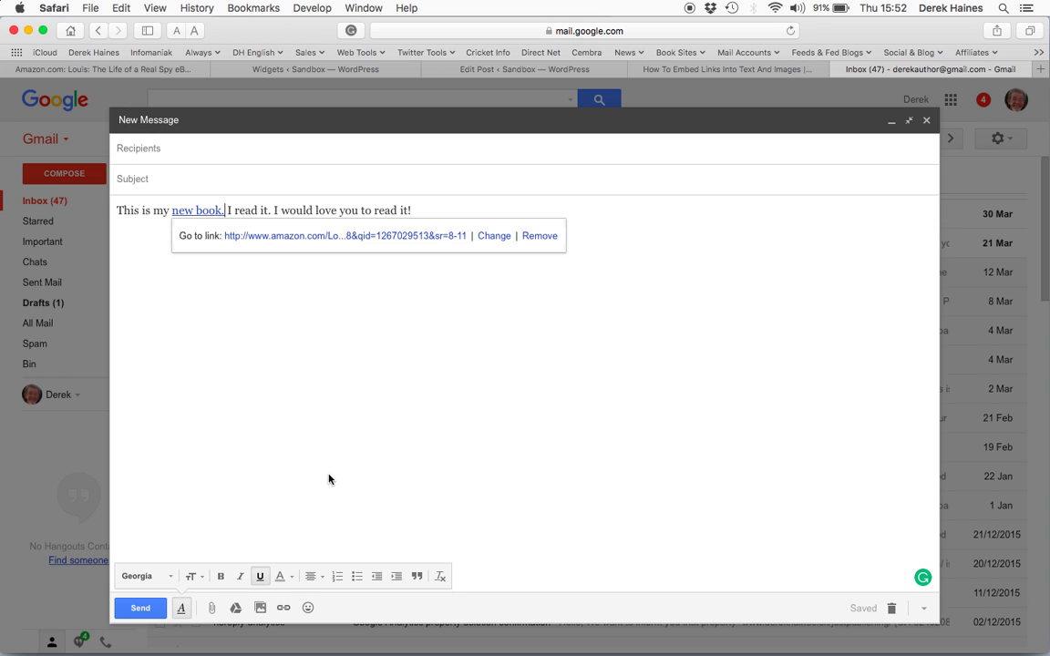
{"action": "left_click", "coordinate": [439, 368]}
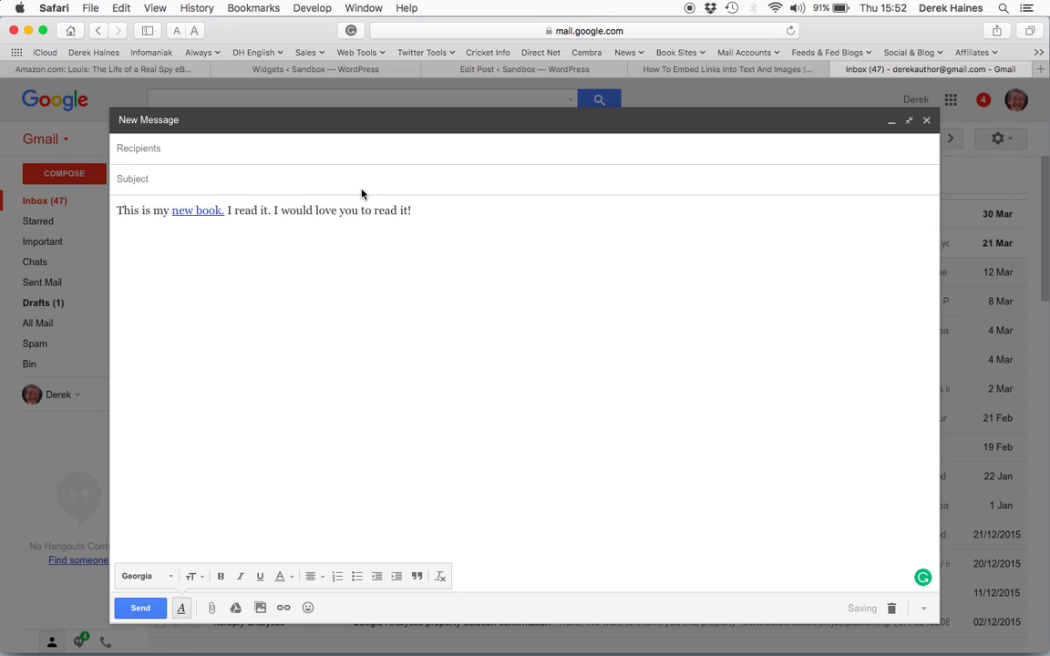
{"action": "left_click", "coordinate": [105, 70]}
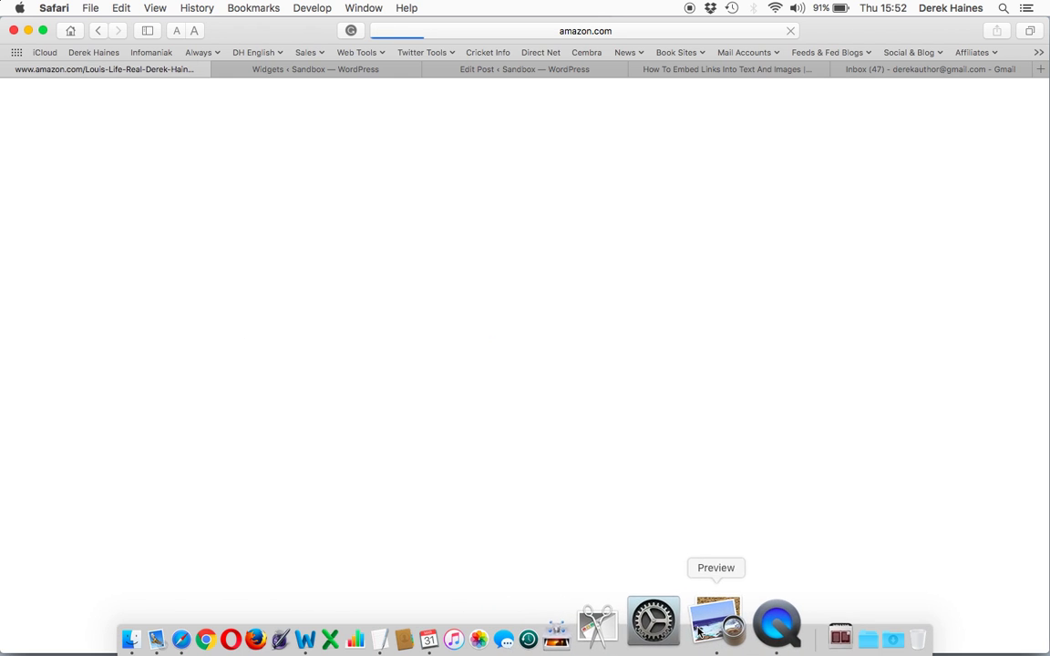
Bring Preview to the front, showing how to embed.jpg titled 'How To Embed Links Into Text And Images'.
{"action": "left_click", "coordinate": [711, 627]}
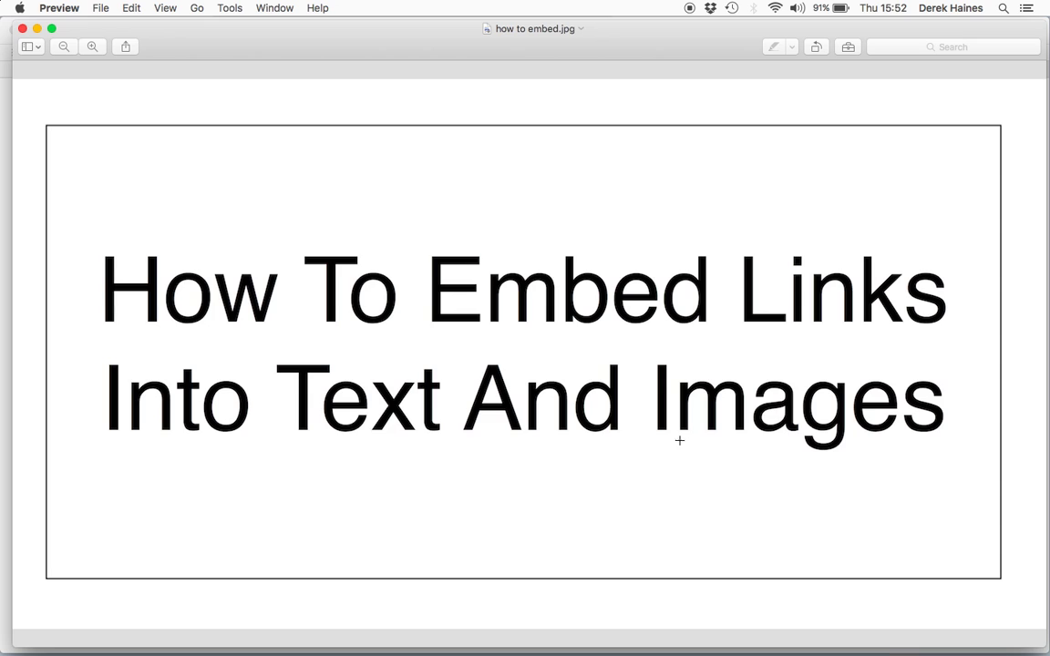